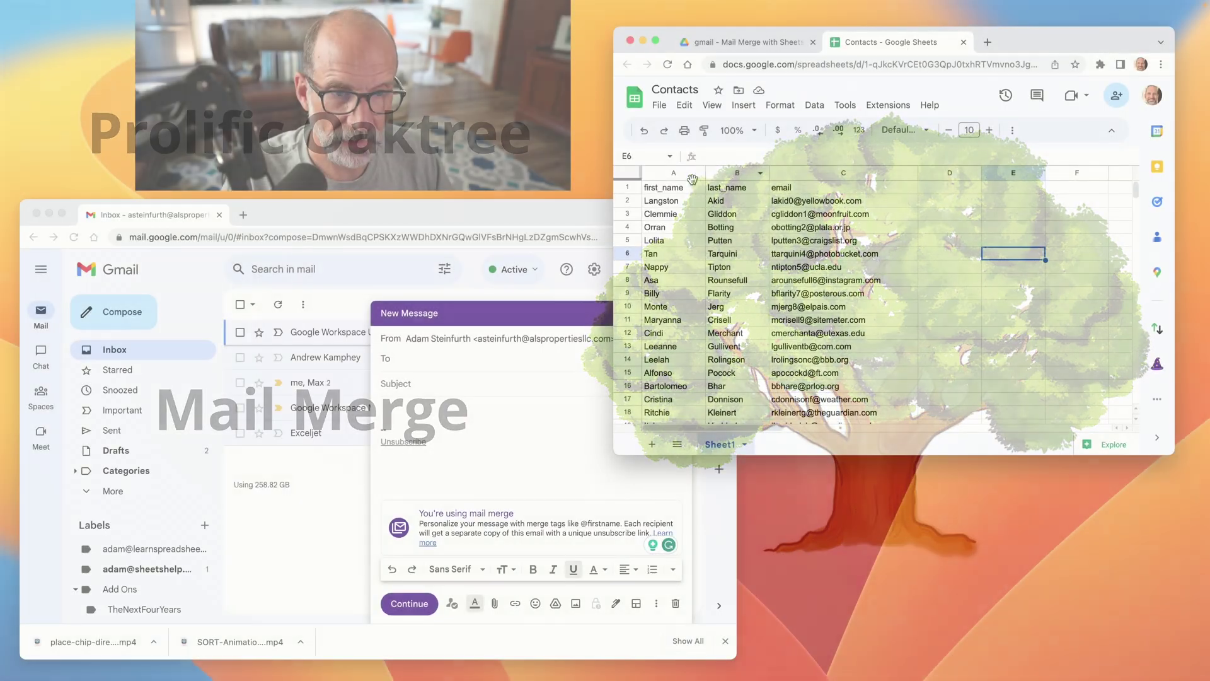
Step: Bring the Gmail mail-merge draft window in front of the Contacts spreadsheet
left_click(581, 209)
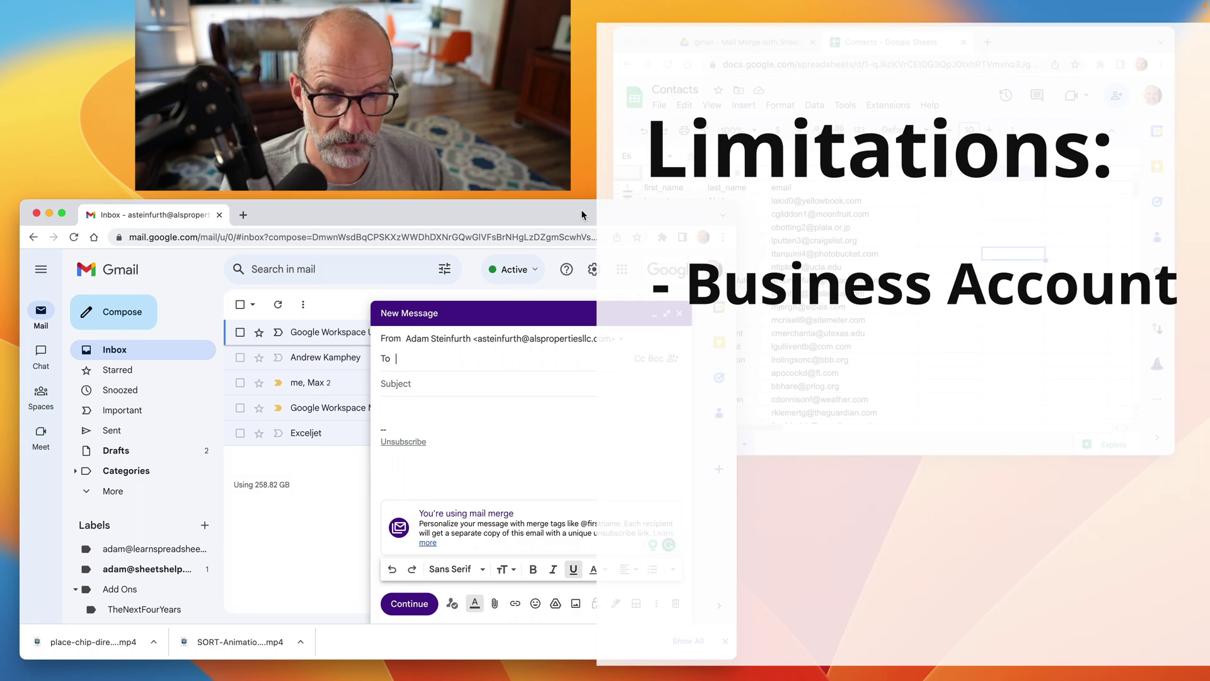
Step: Replace the draft with a new Mail Merge message and choose Add from a spreadsheet for recipients
left_click(679, 314)
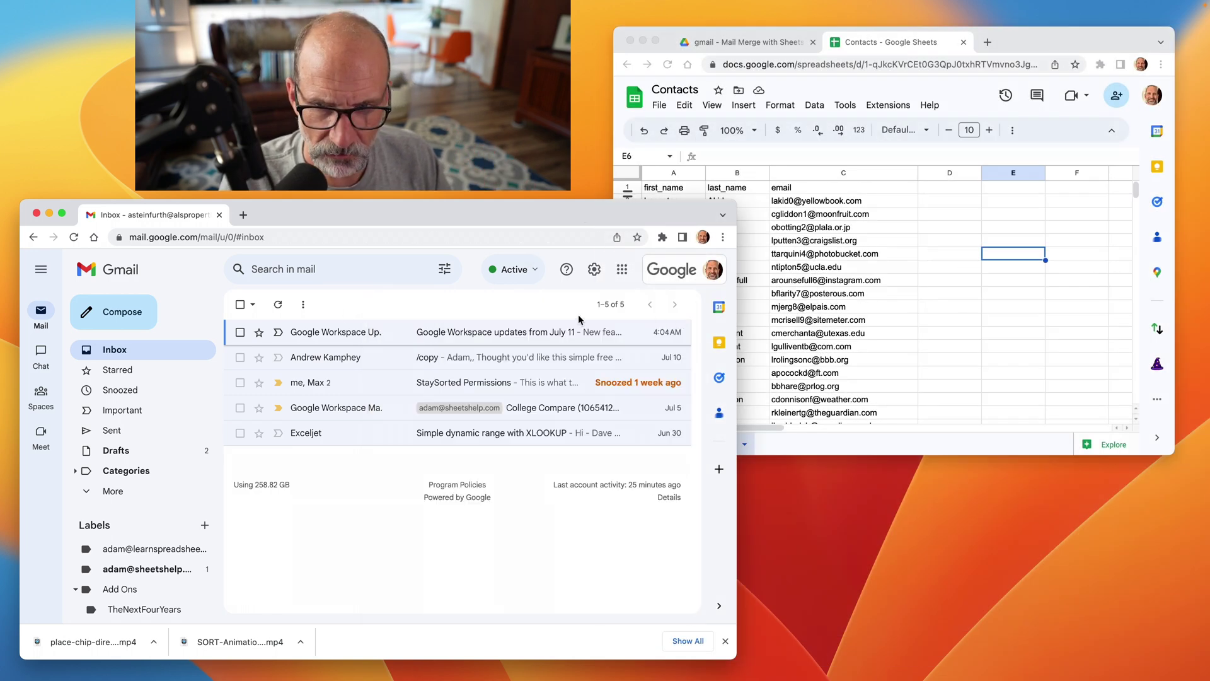
left_click(122, 318)
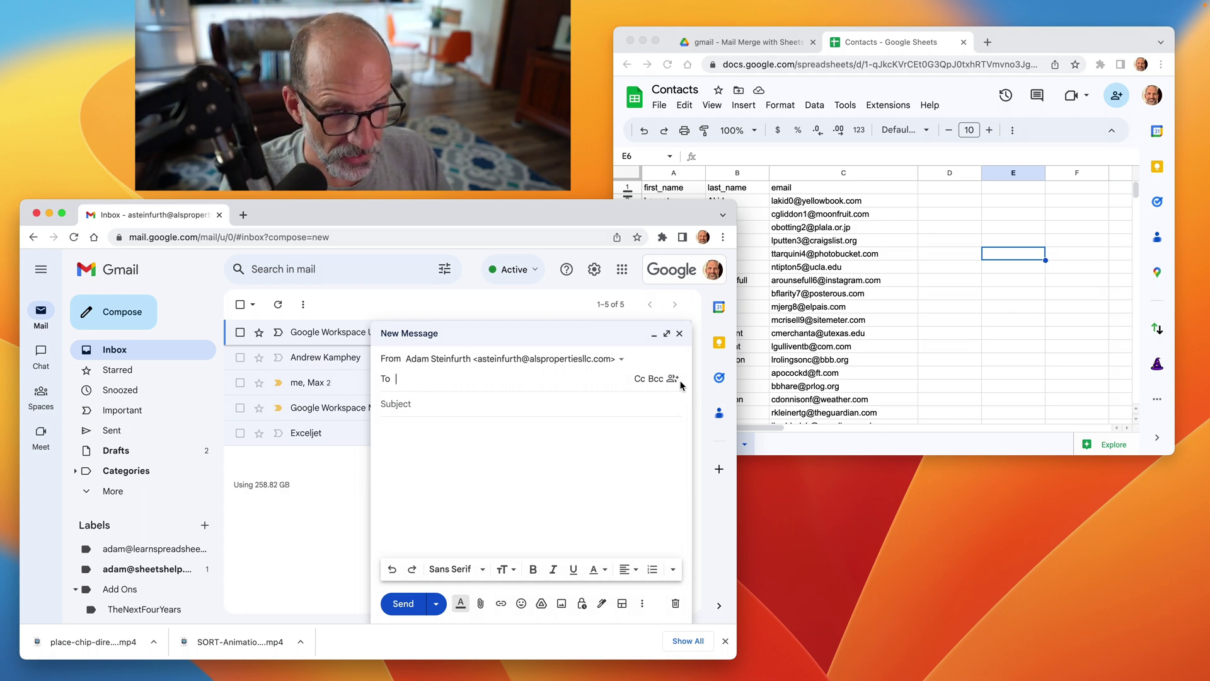
left_click(673, 380)
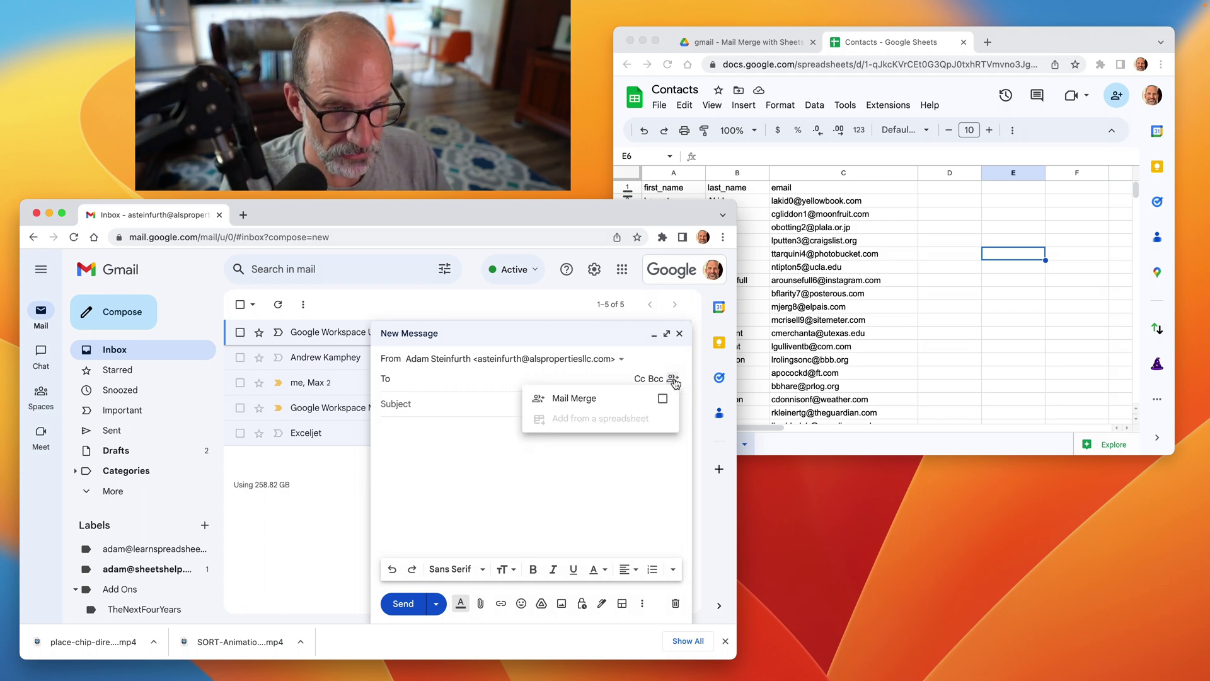
left_click(662, 399)
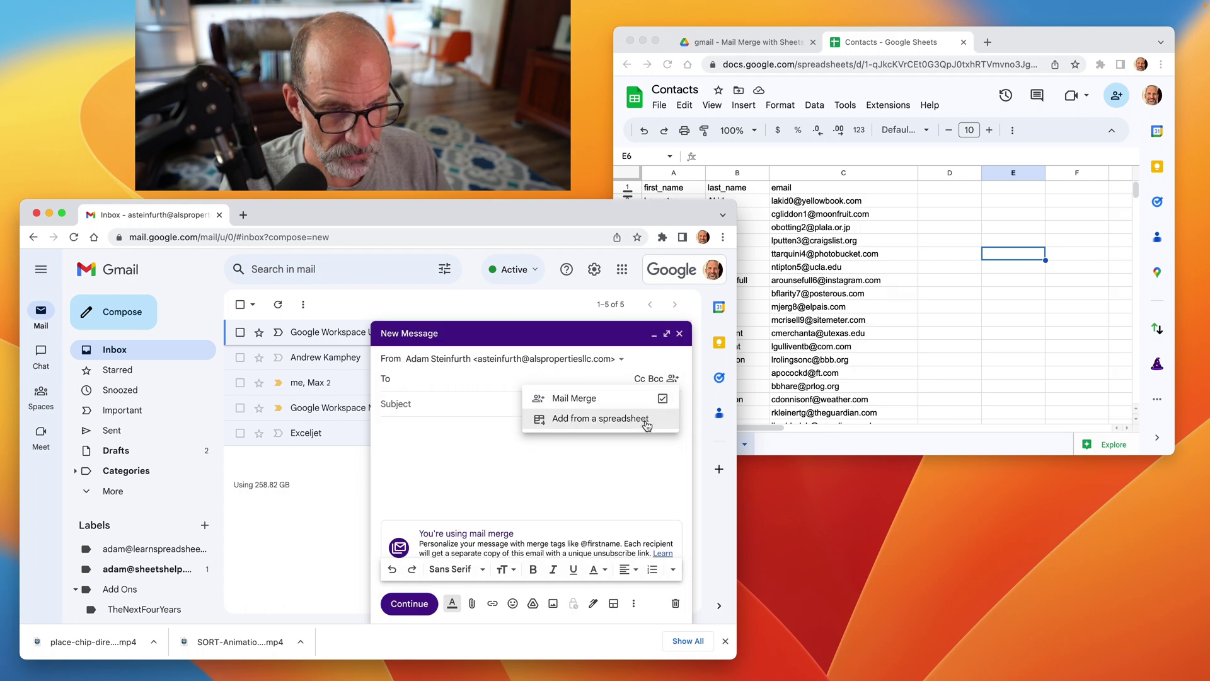
left_click(647, 425)
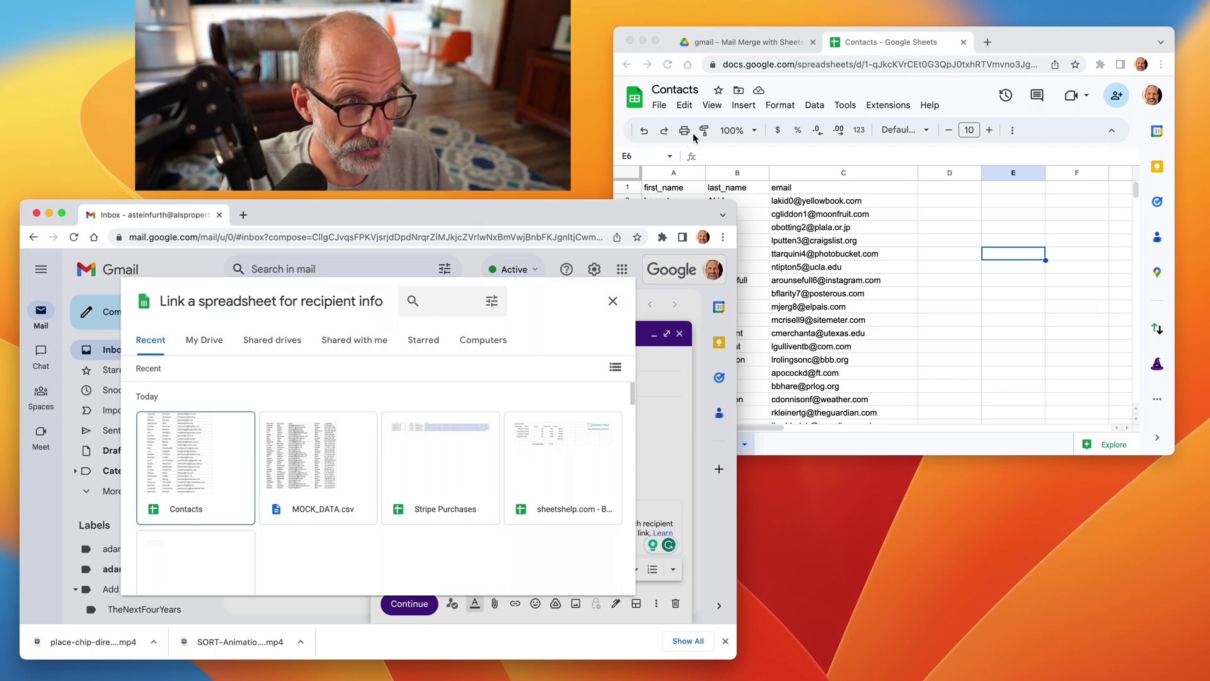
Step: Bring the Contacts sheet forward and review its first_name, last_name and email headings
left_click(875, 42)
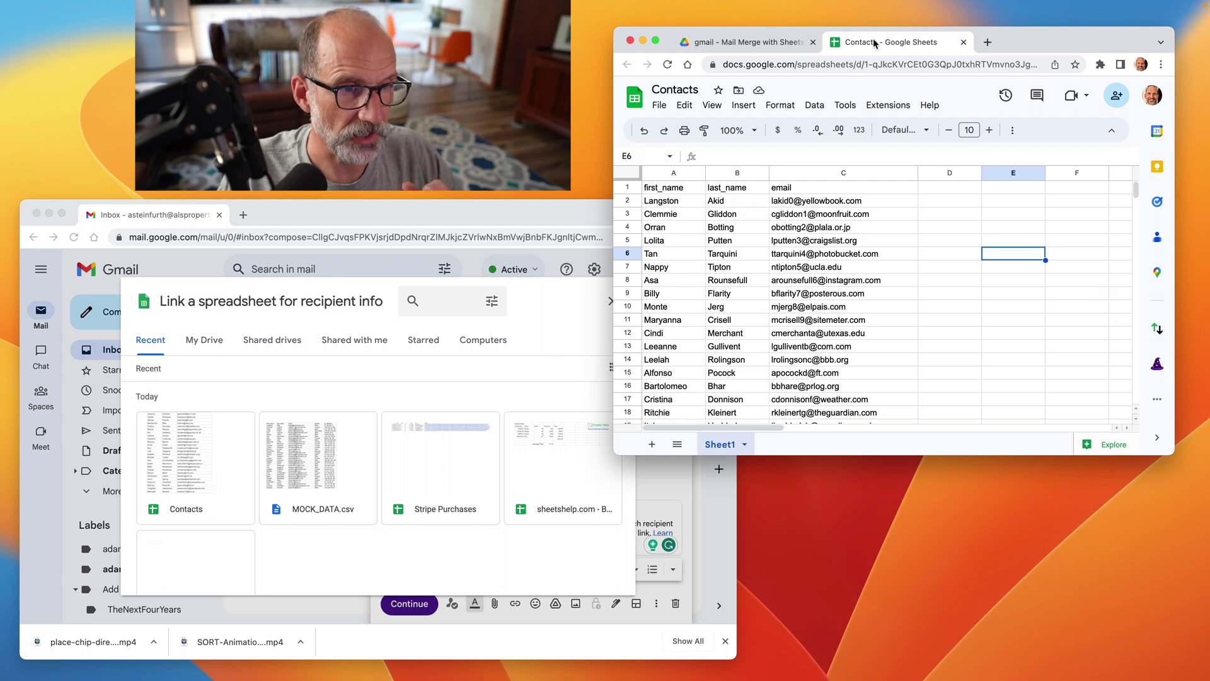
left_click(678, 192)
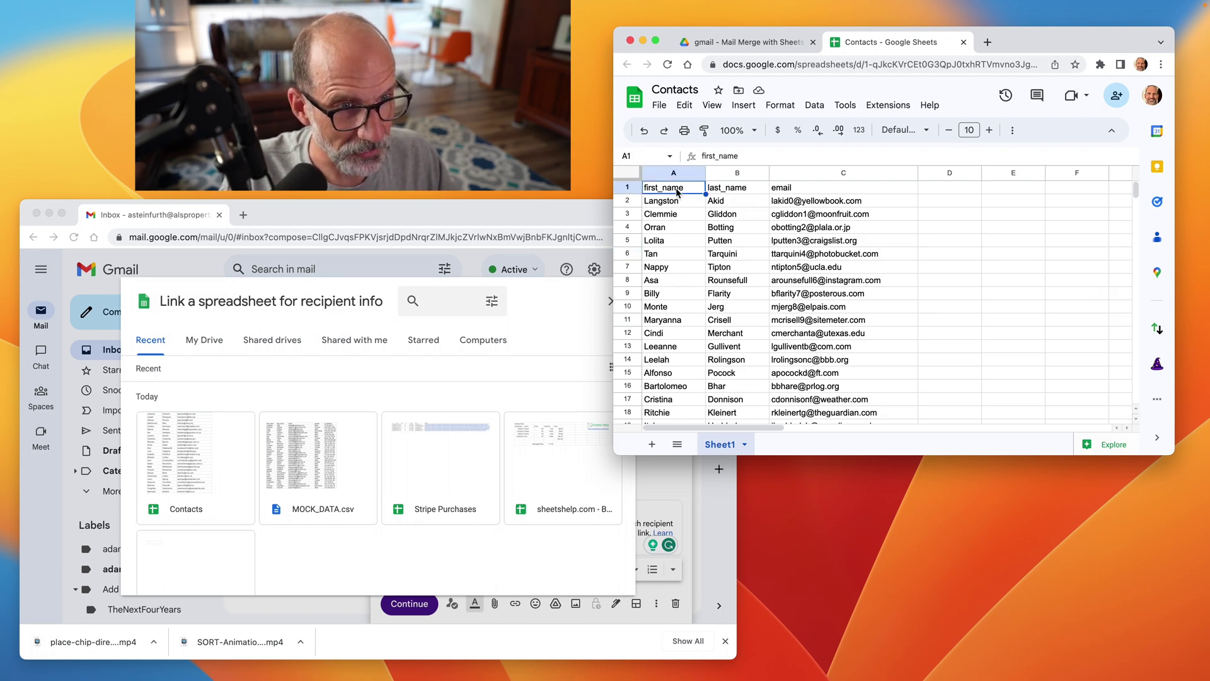
left_click(734, 192)
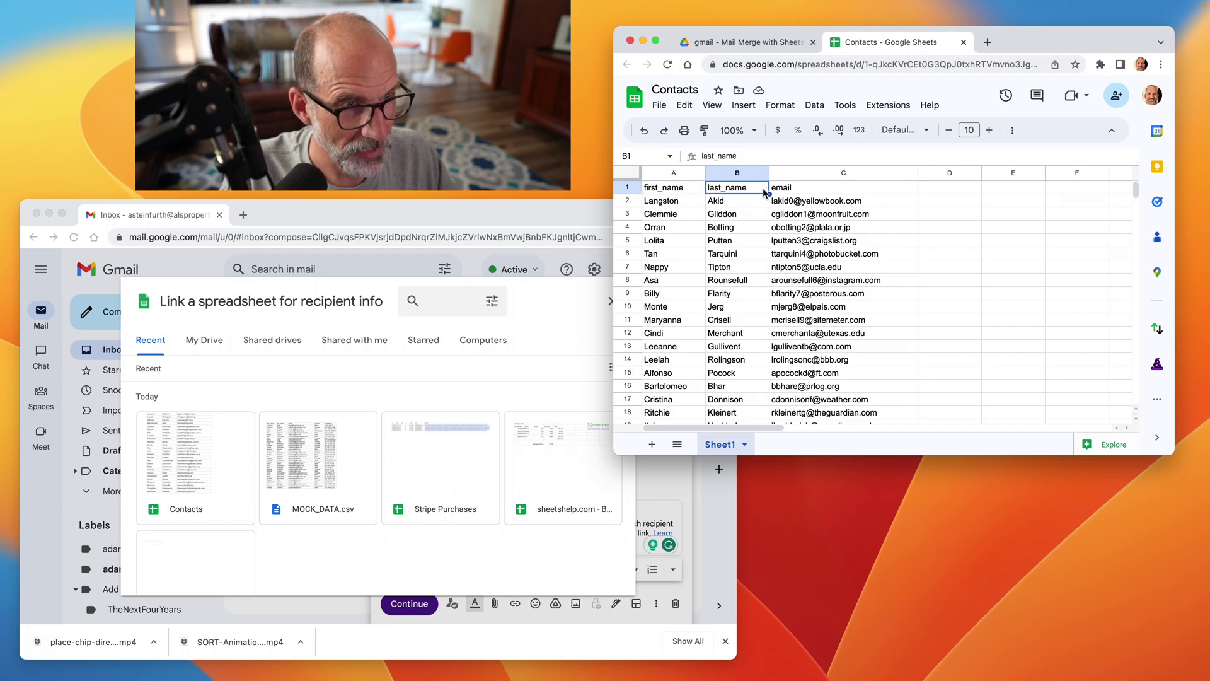
left_click(795, 191)
Step: Enter full_name as the D1 heading and start typing =CON in D2
left_click(926, 187)
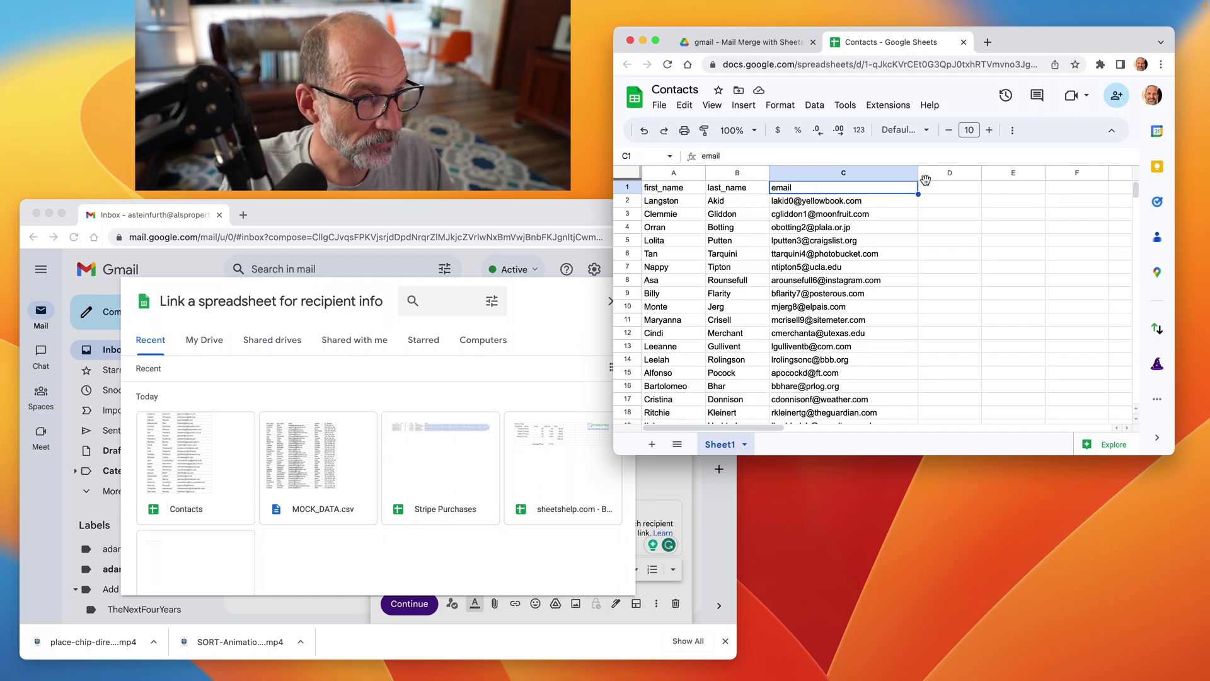
type("full_name")
key("Return")
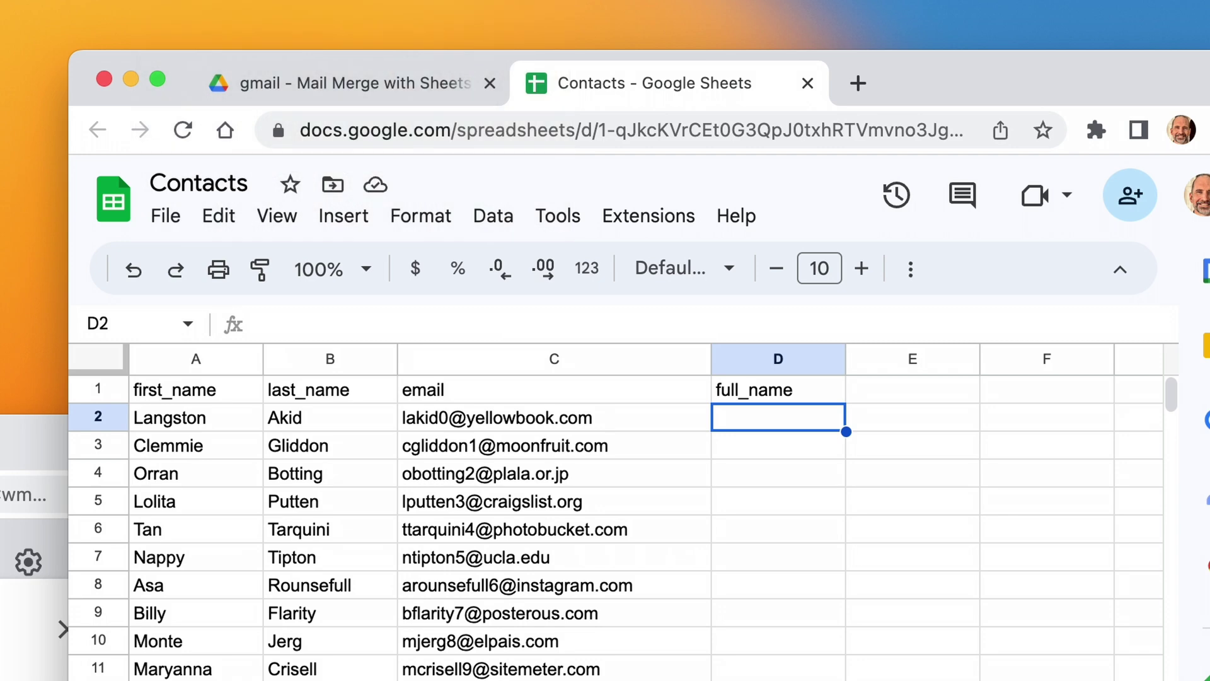
type("=CON")
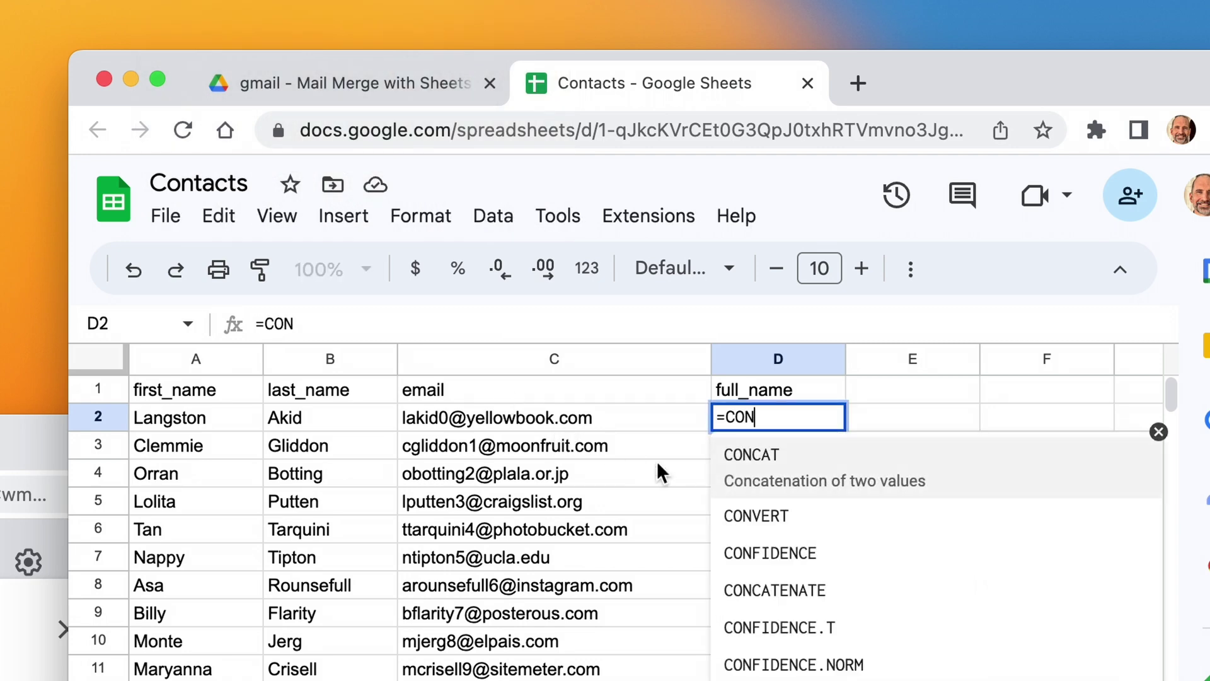
Step: Enter =CONCATENATE(A2," ",B2) in D2 and fill it down the full_name column
left_click(788, 596)
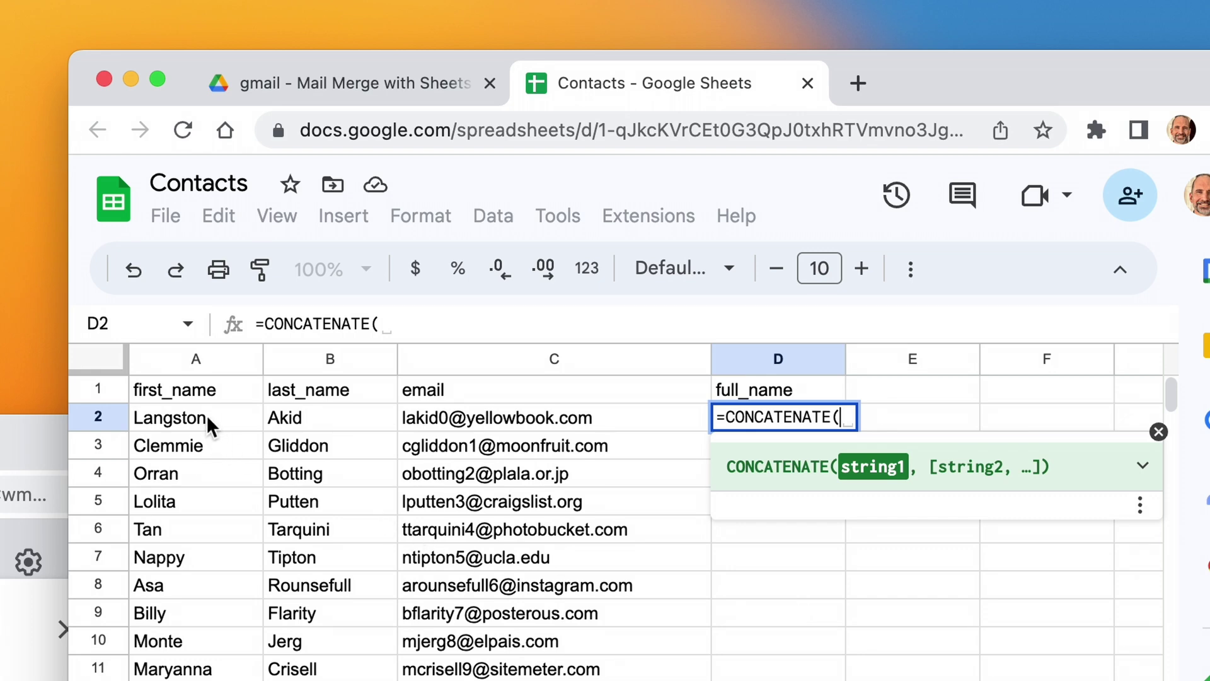
left_click(149, 419)
type(",")
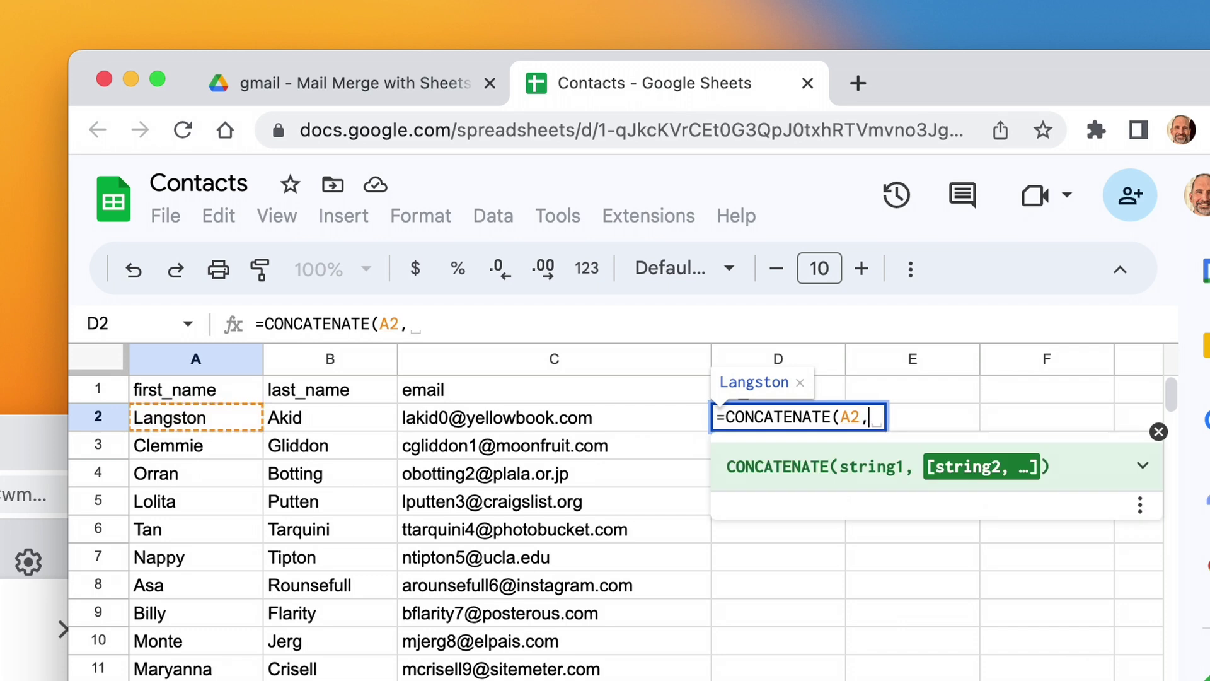
type("\" \"")
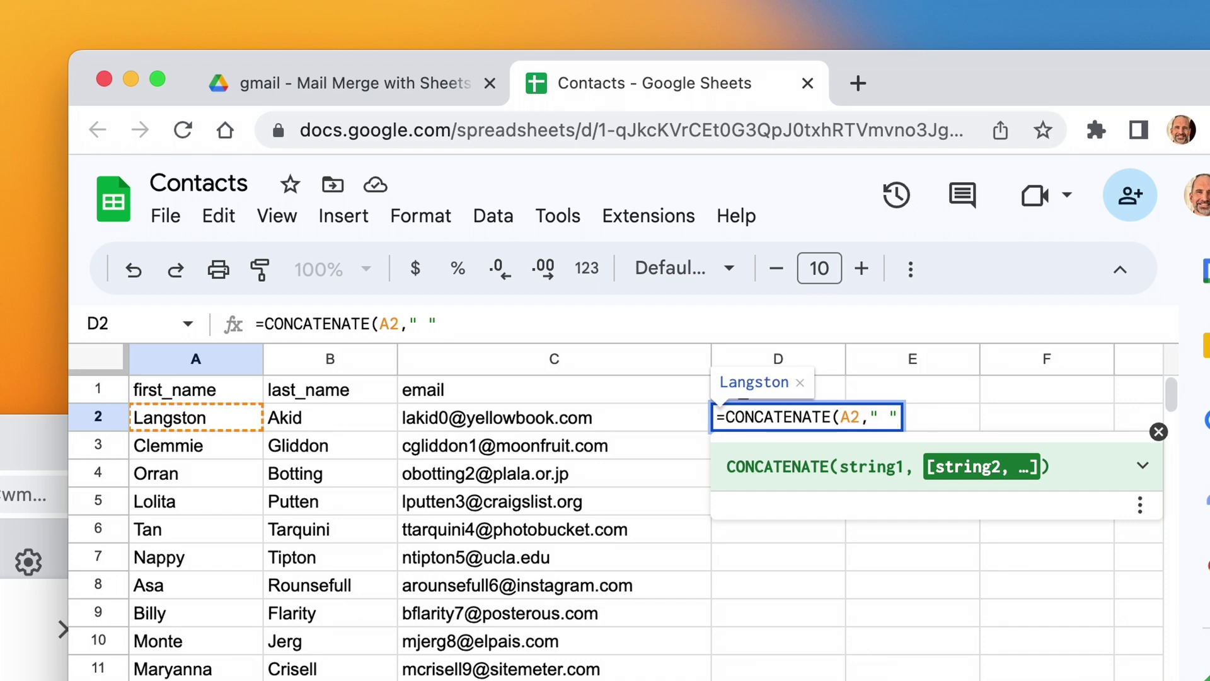
type(",")
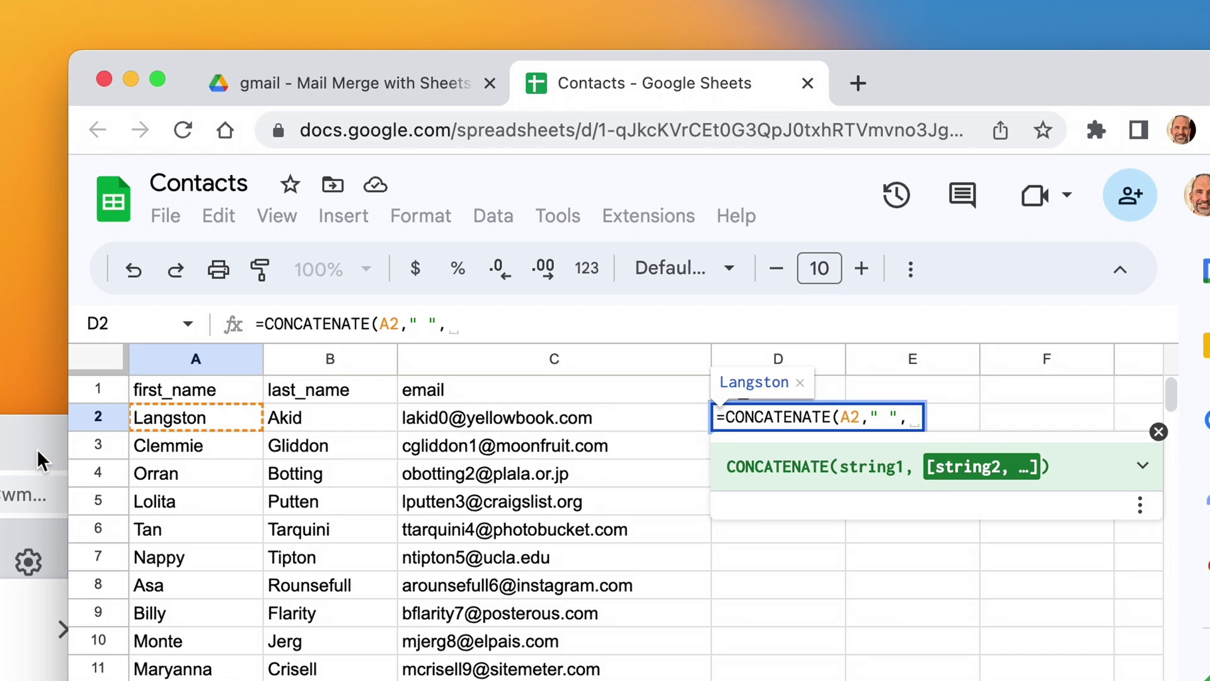
left_click(343, 413)
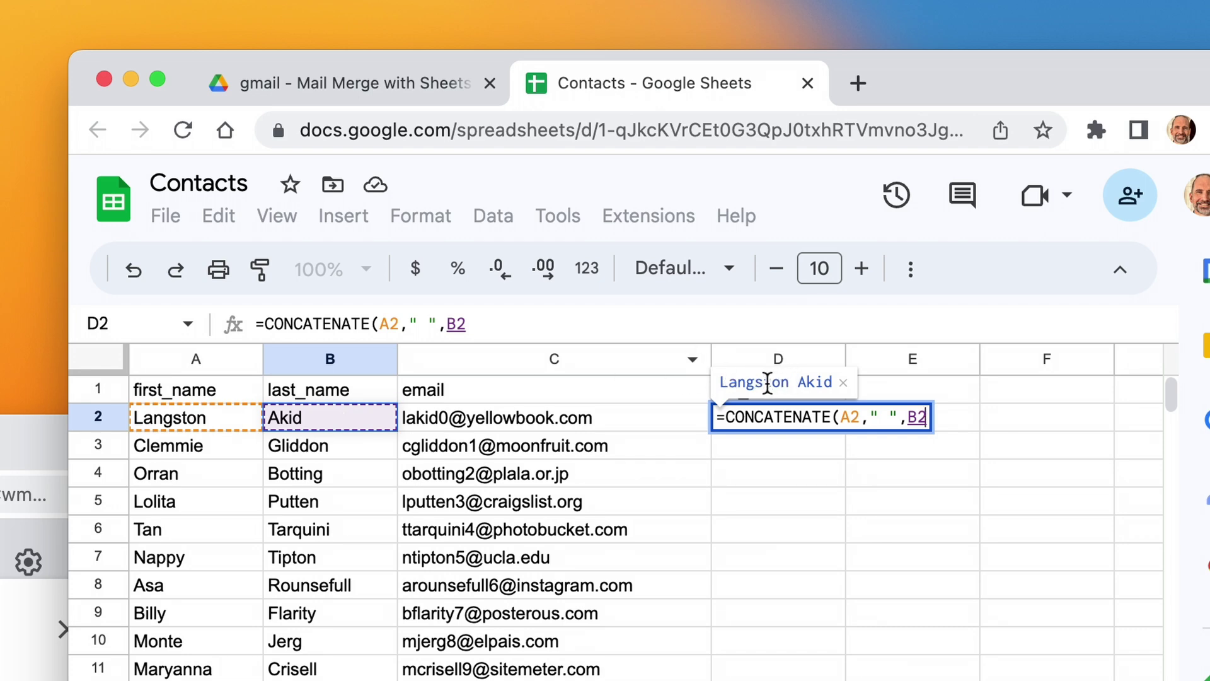
type(")")
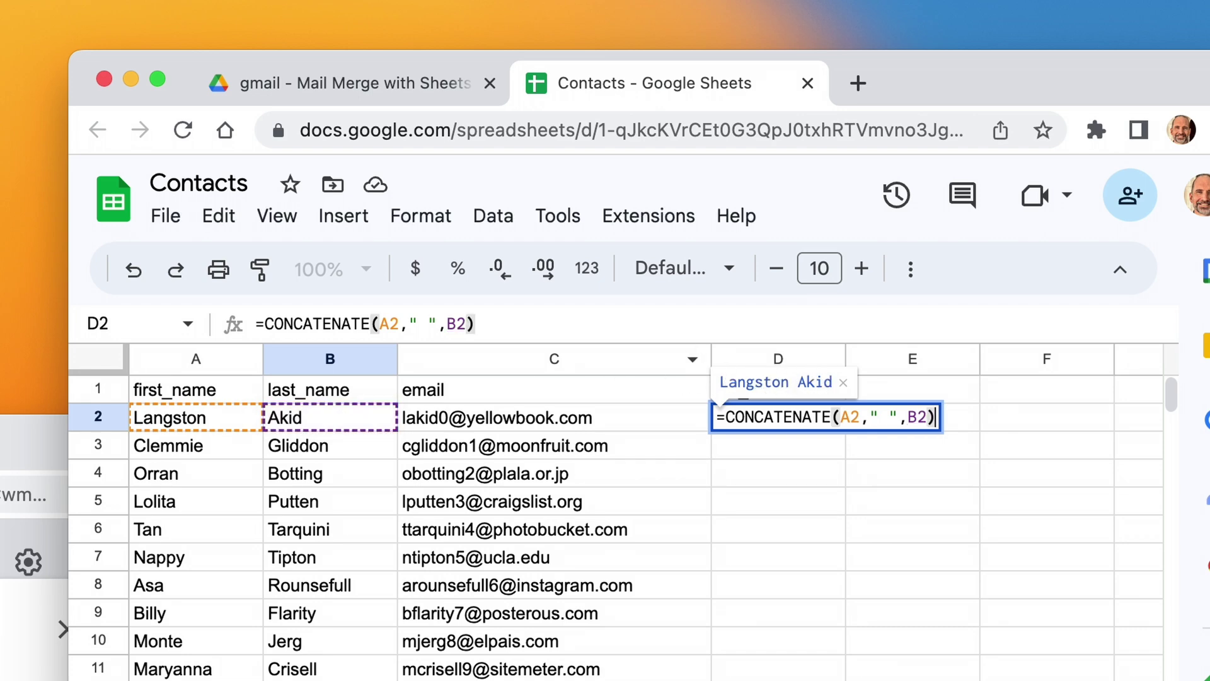
key("Return")
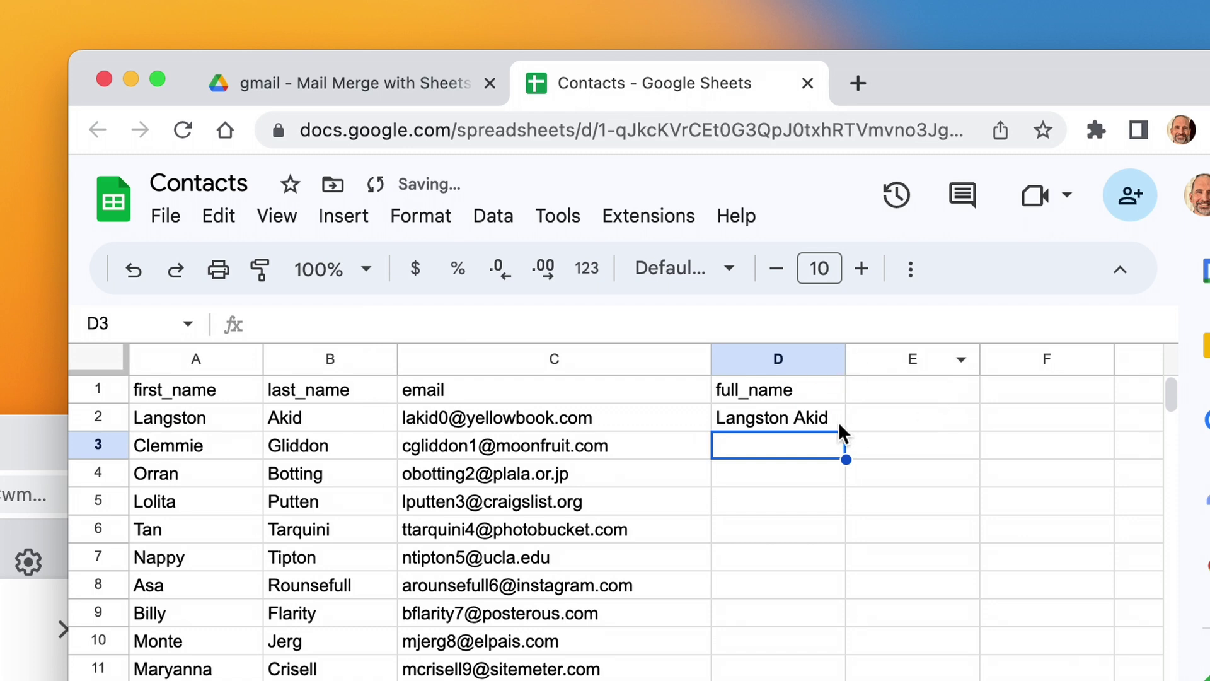
left_click(805, 418)
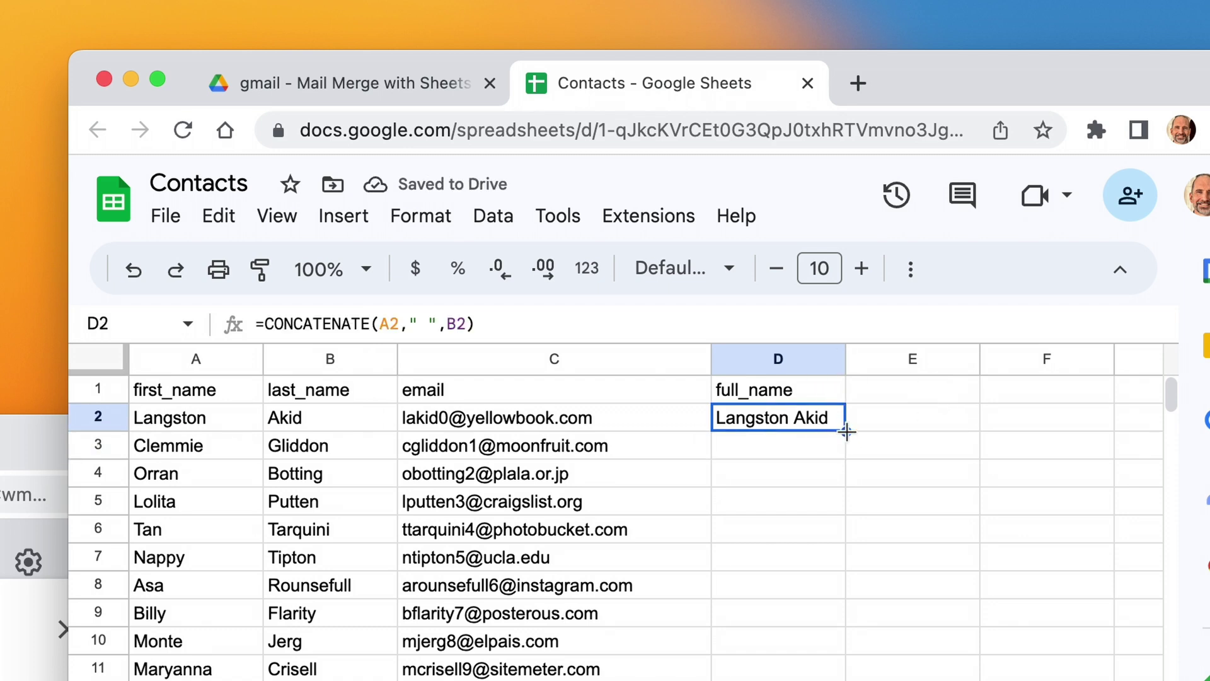
double_click(846, 432)
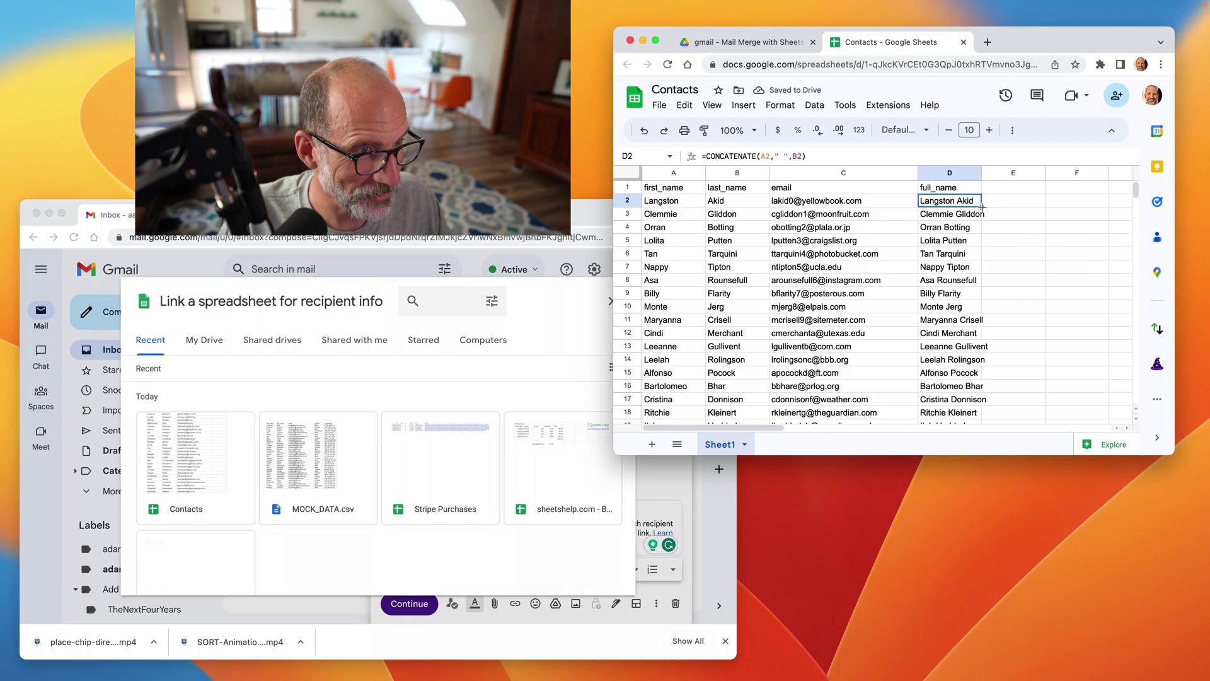
Step: Select the Contacts spreadsheet as the recipient source in Gmail's picker
left_click(895, 214)
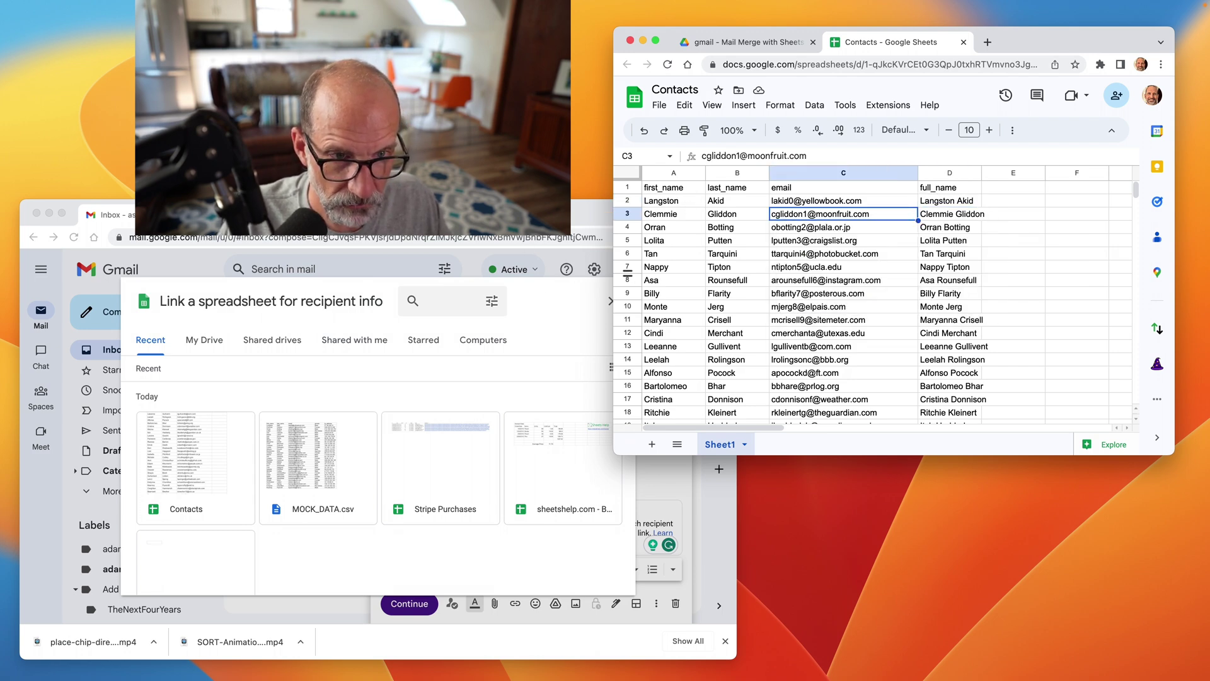
left_click(213, 435)
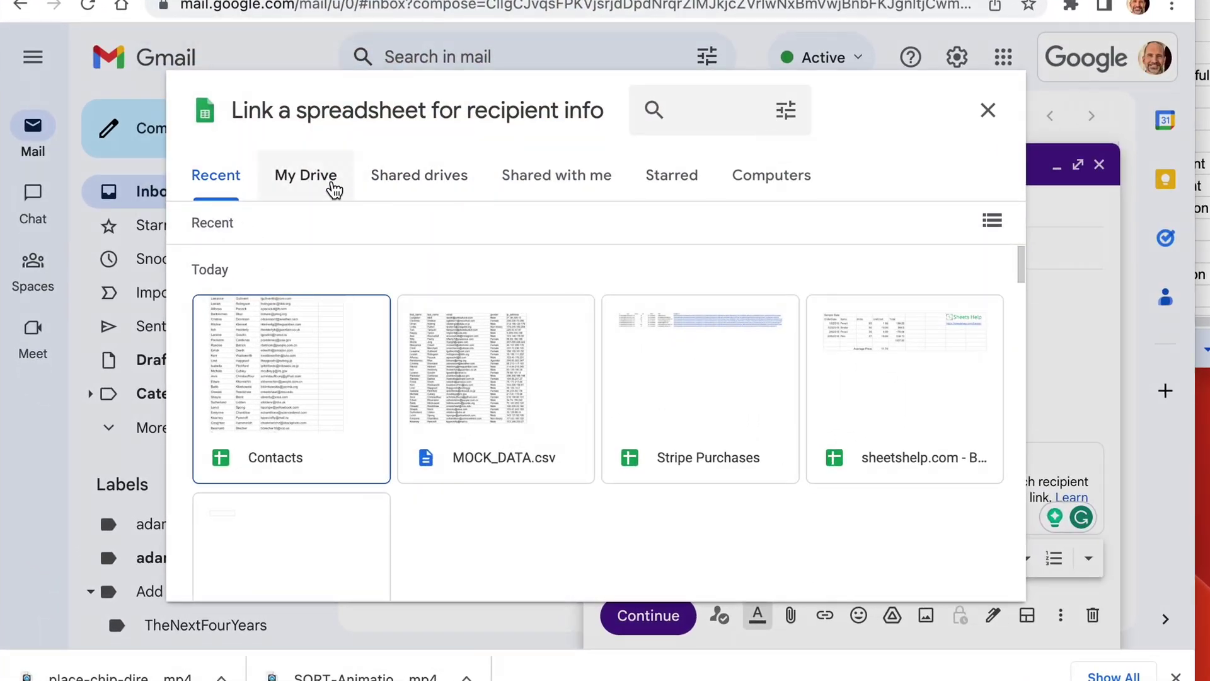
left_click(310, 348)
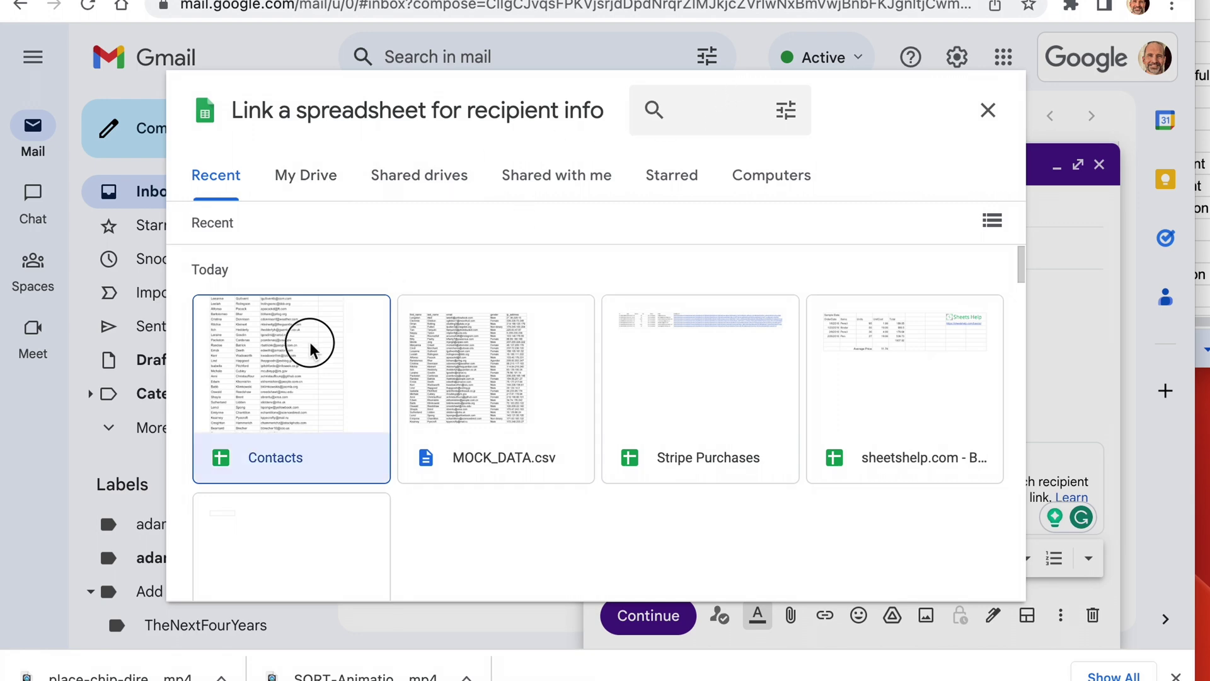
left_click(308, 339)
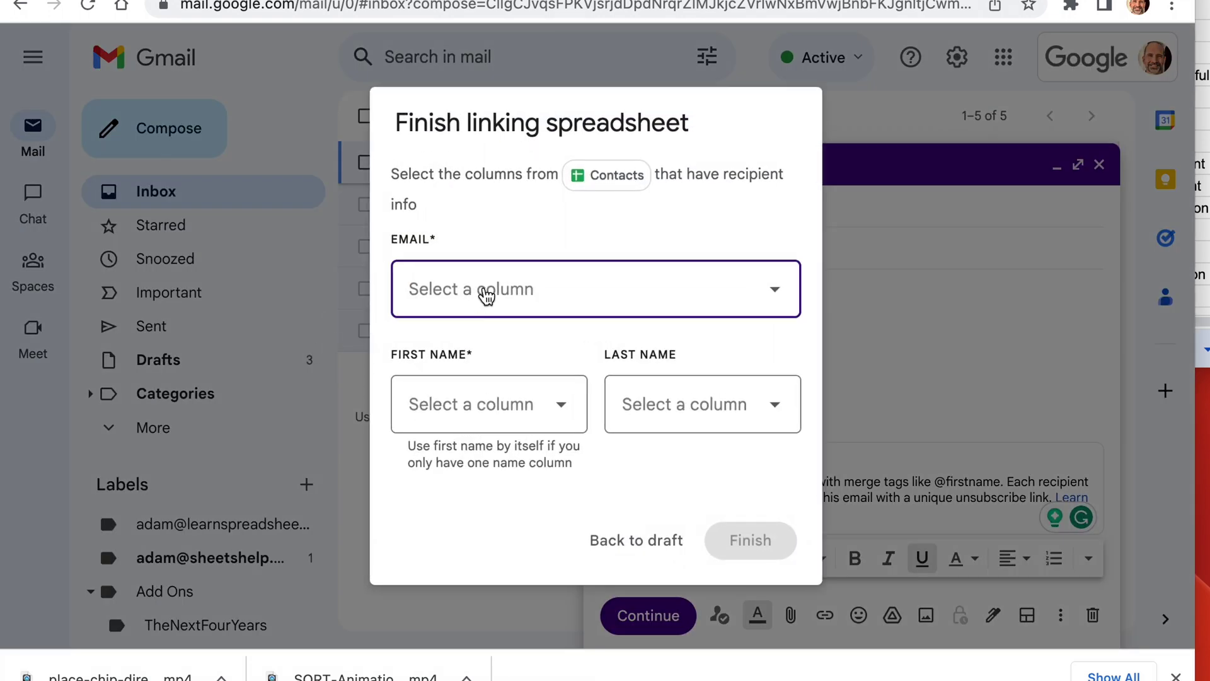
left_click(486, 295)
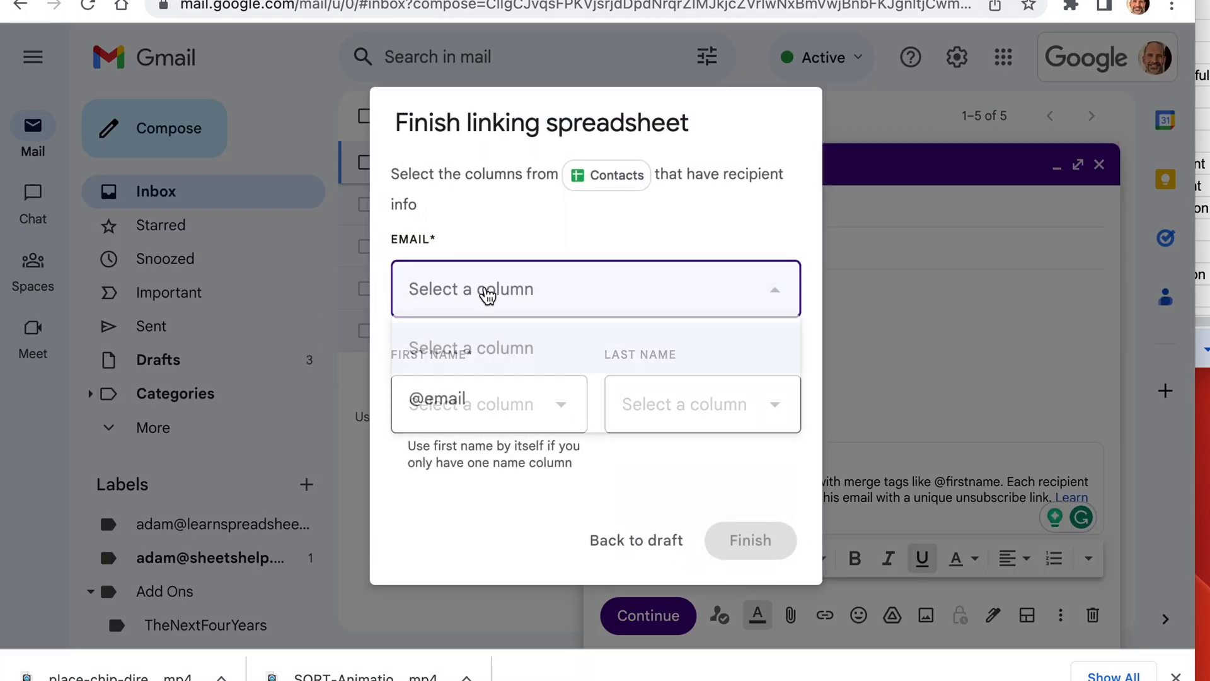
left_click(457, 408)
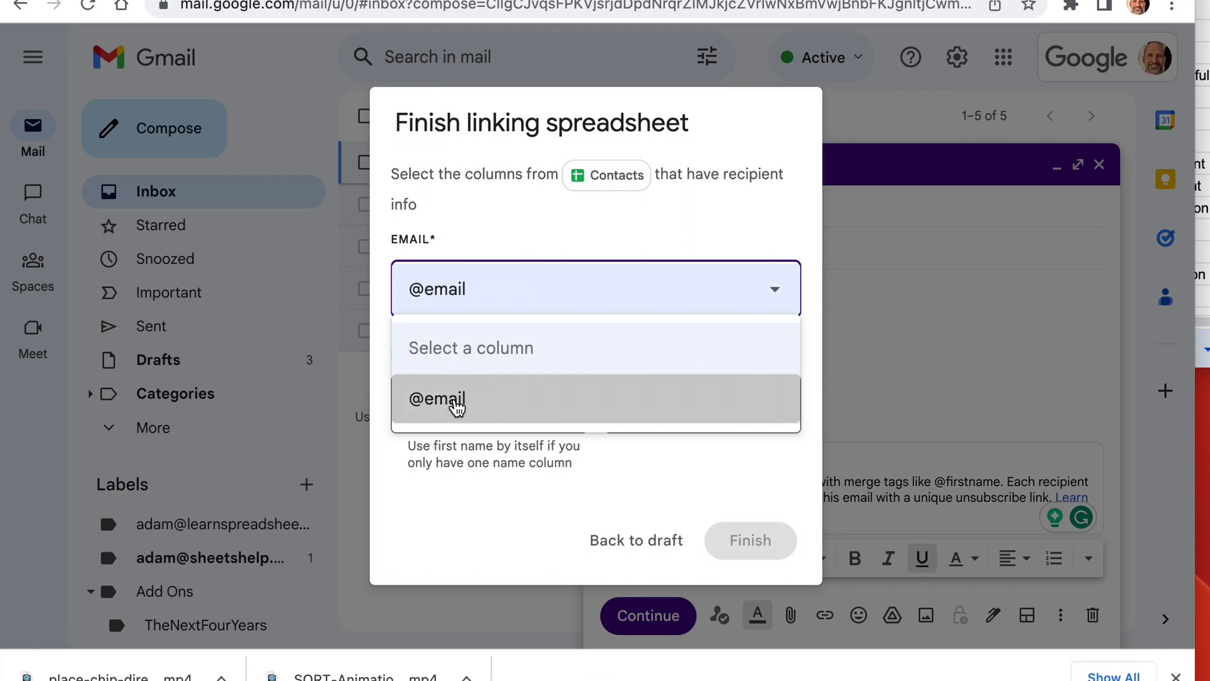
left_click(490, 401)
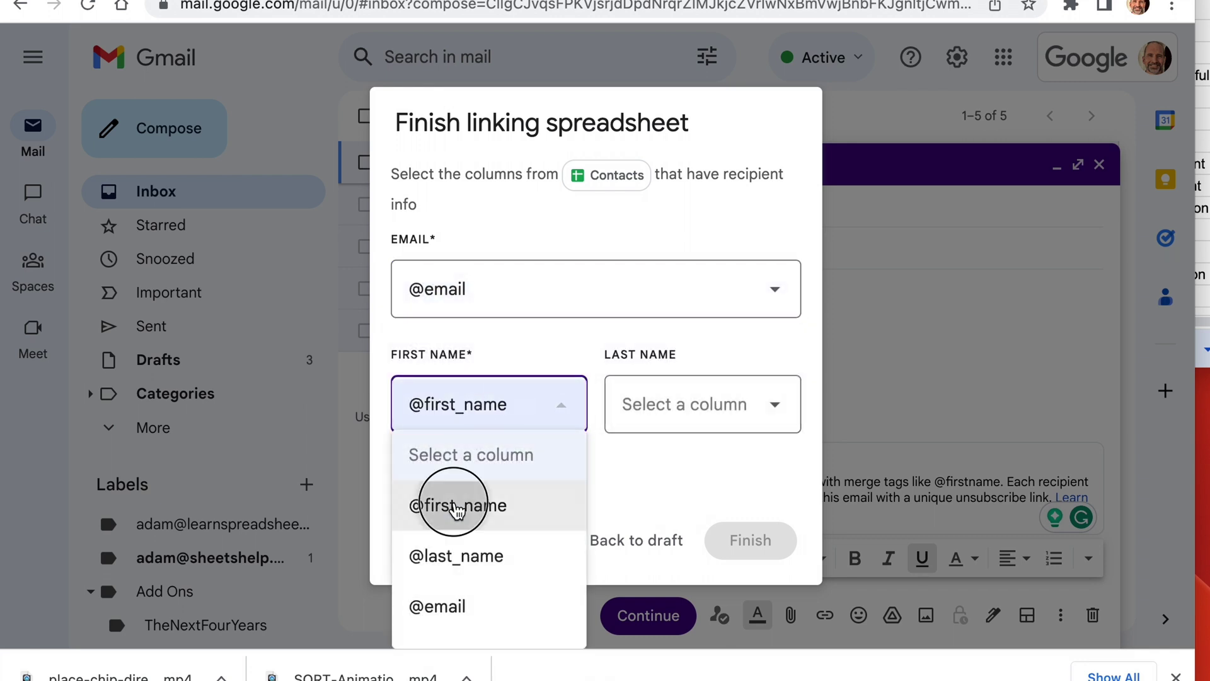
left_click(454, 504)
left_click(683, 382)
left_click(681, 521)
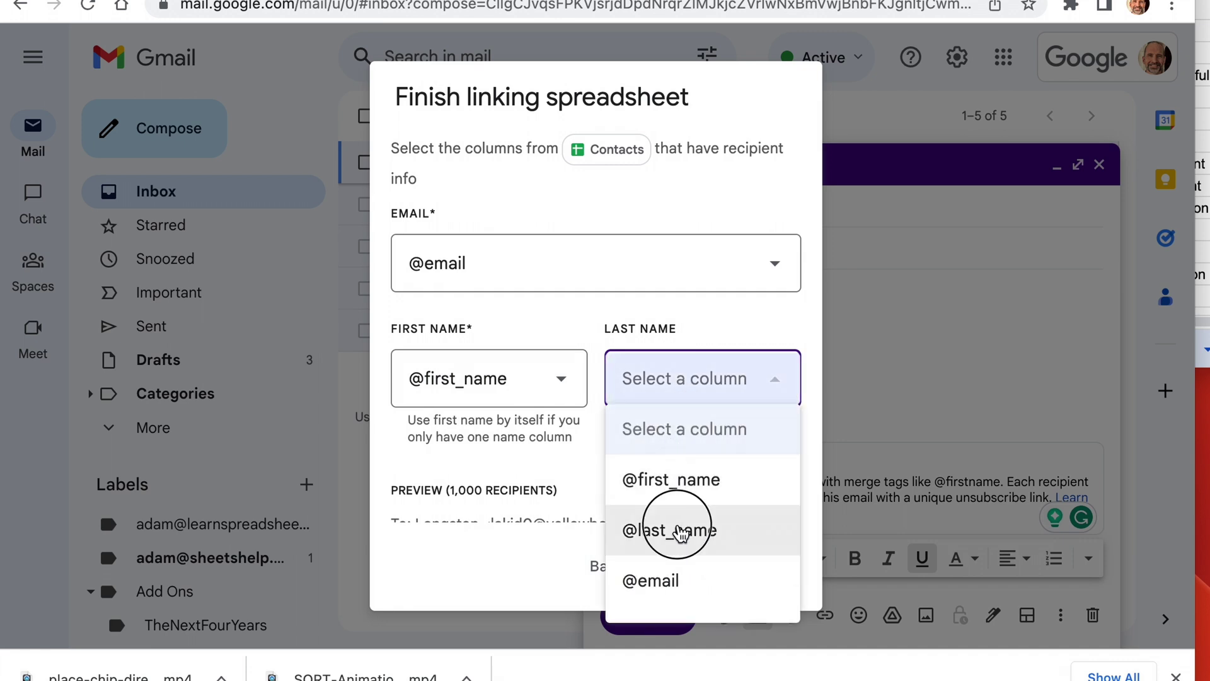
scroll(614, 492, "down", 3)
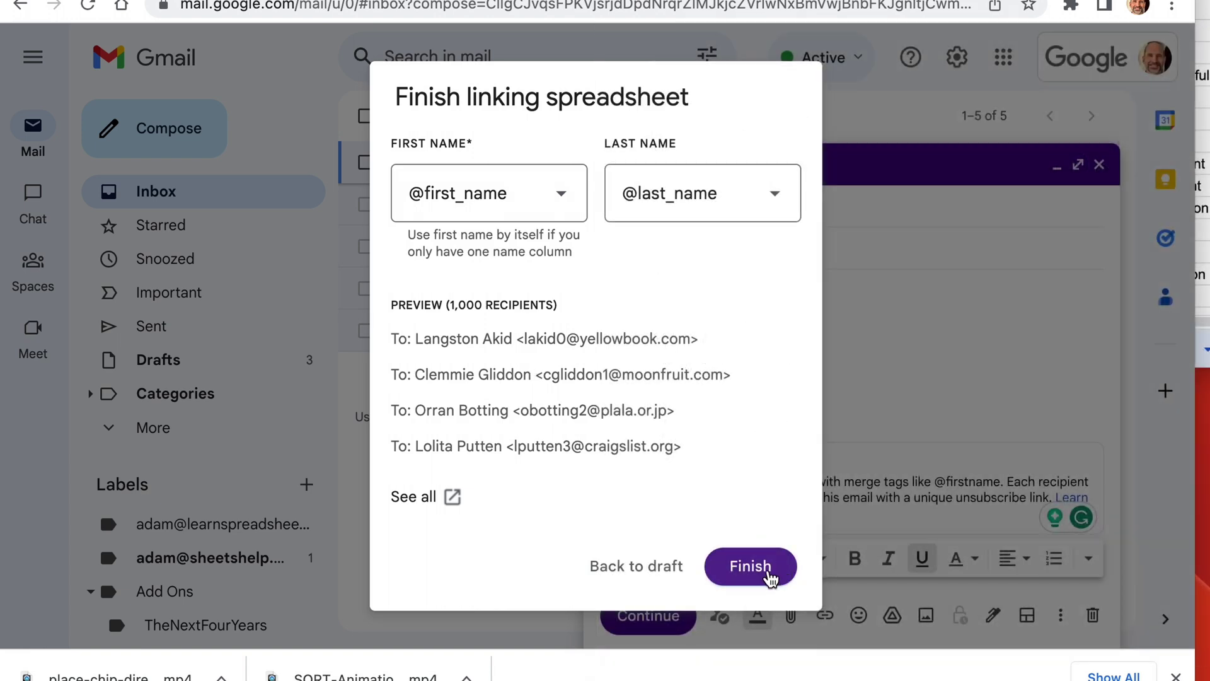
left_click(770, 576)
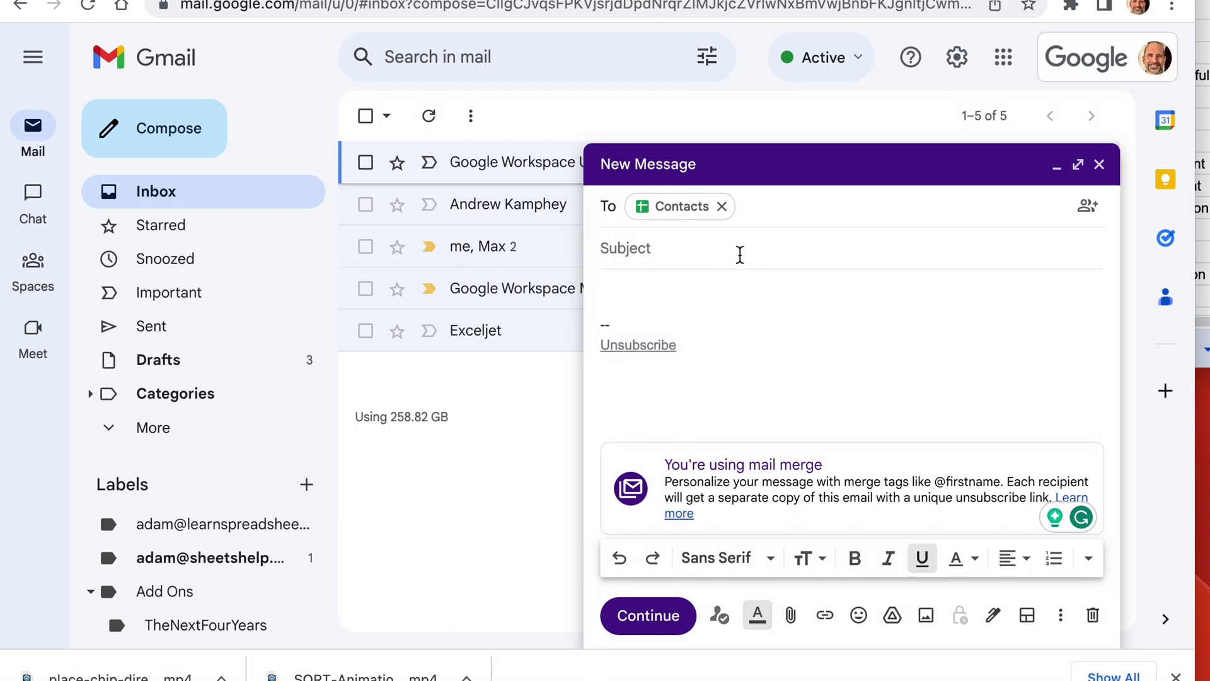
Step: Enter the subject 'Just Touching Base' and place the cursor in the body above the signature
type("Just Touching Base")
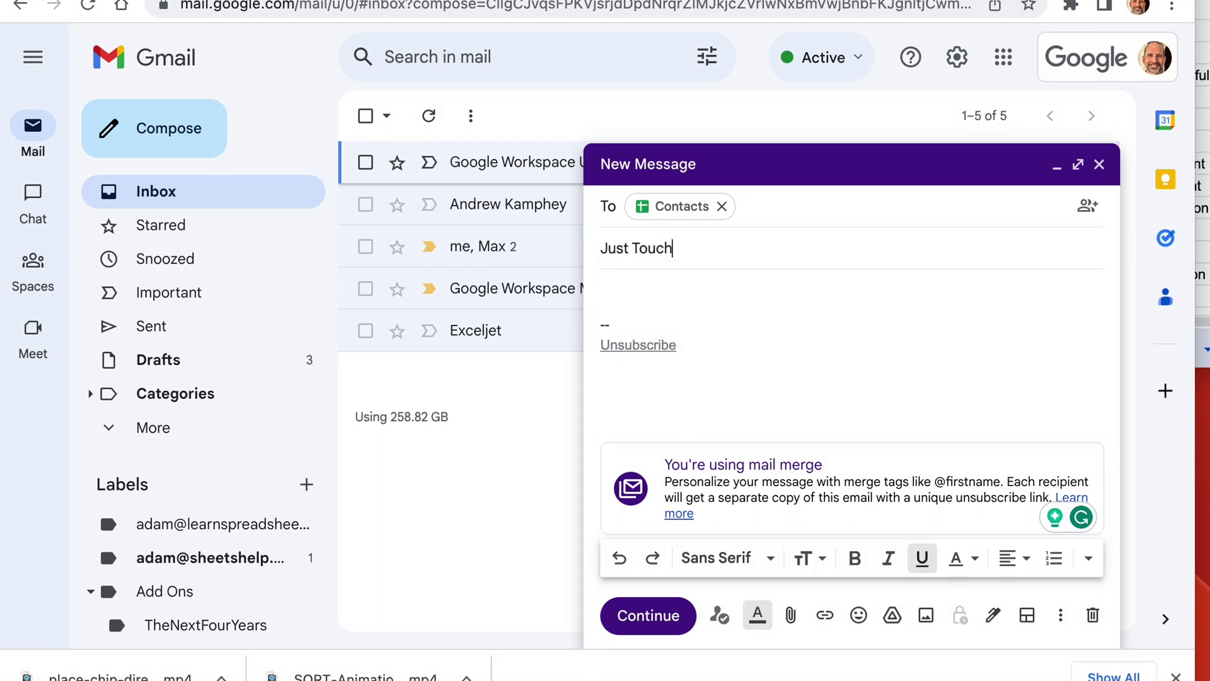
left_click(675, 345)
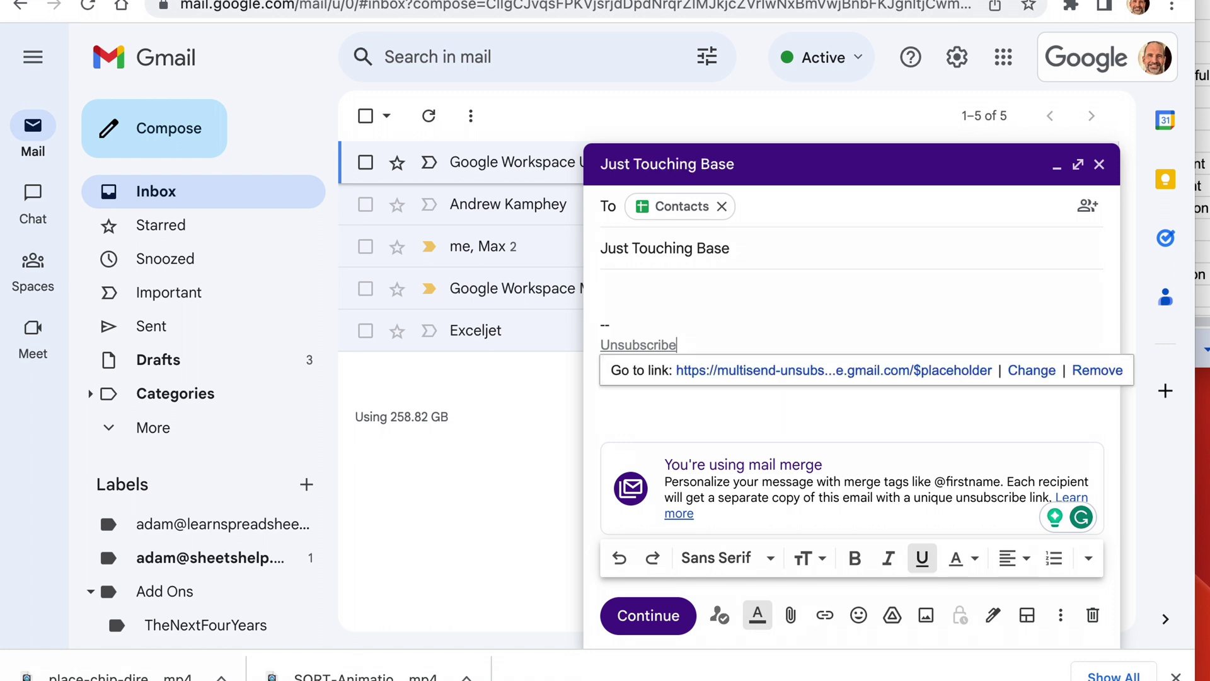
left_click(615, 298)
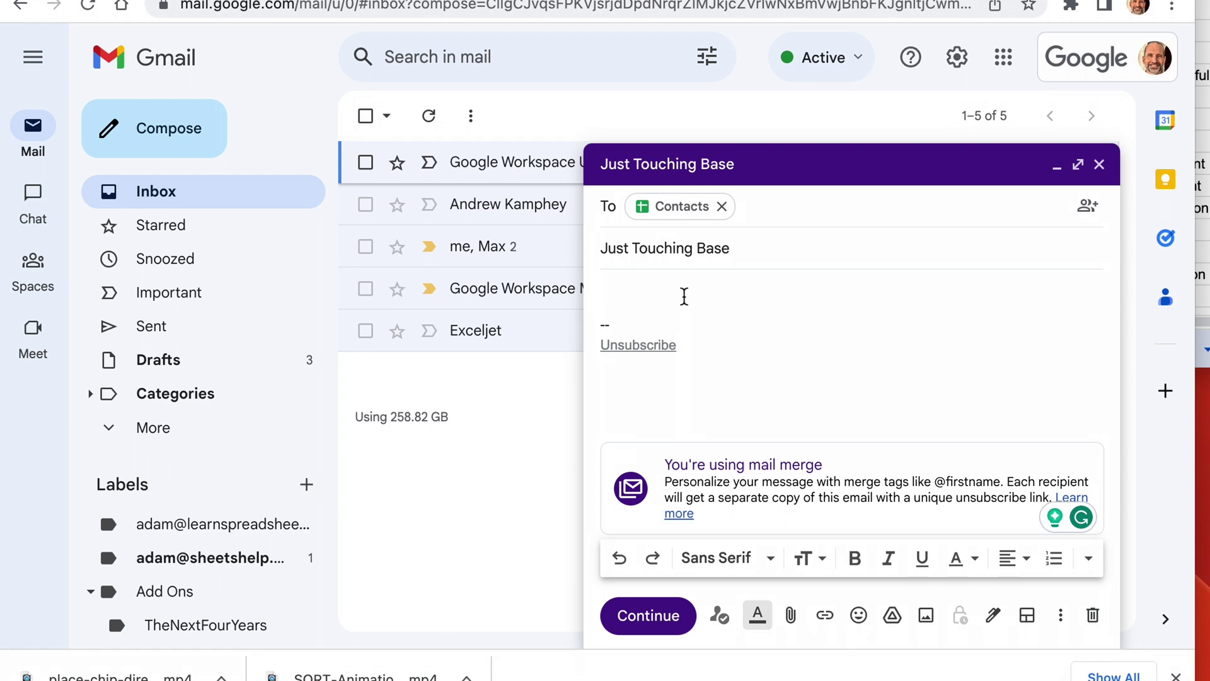
type("Hi, @")
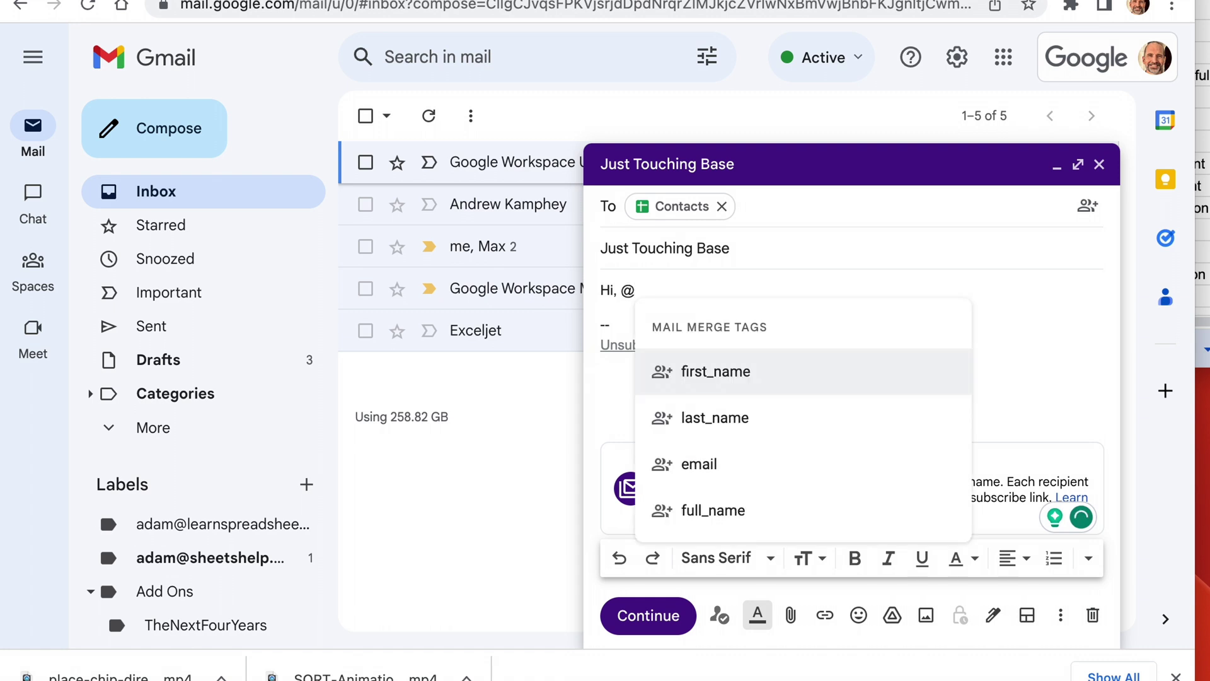
key("Down")
key("Down")
key("Down")
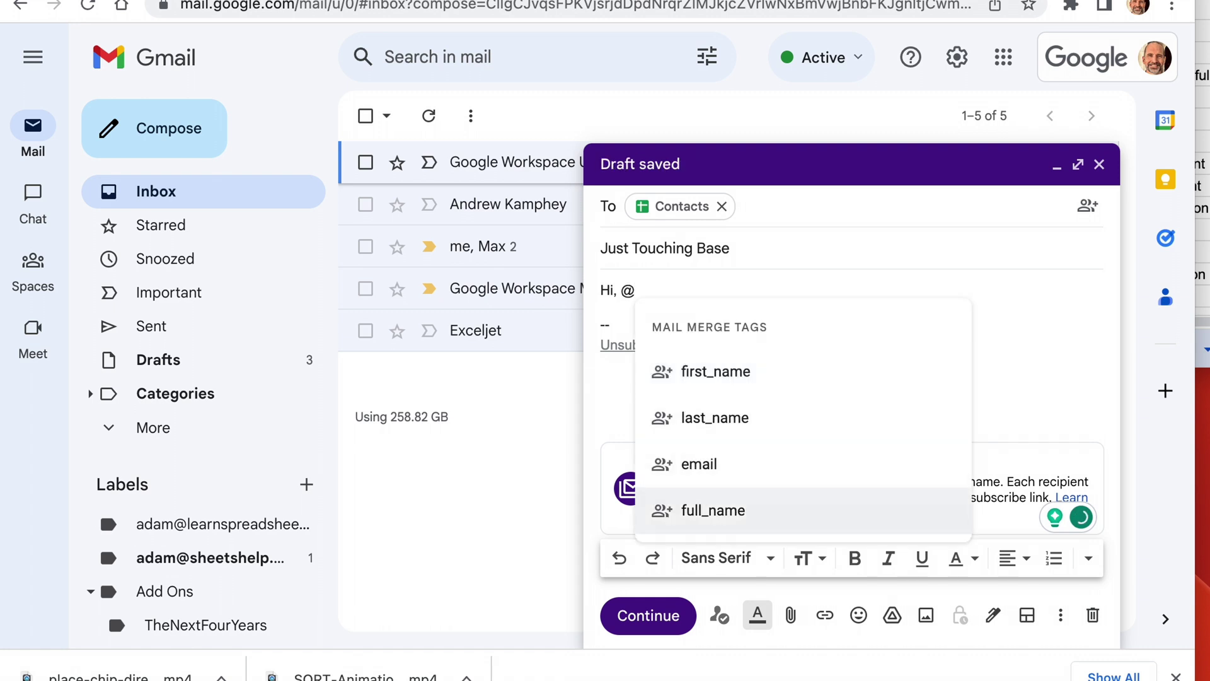
left_click(752, 512)
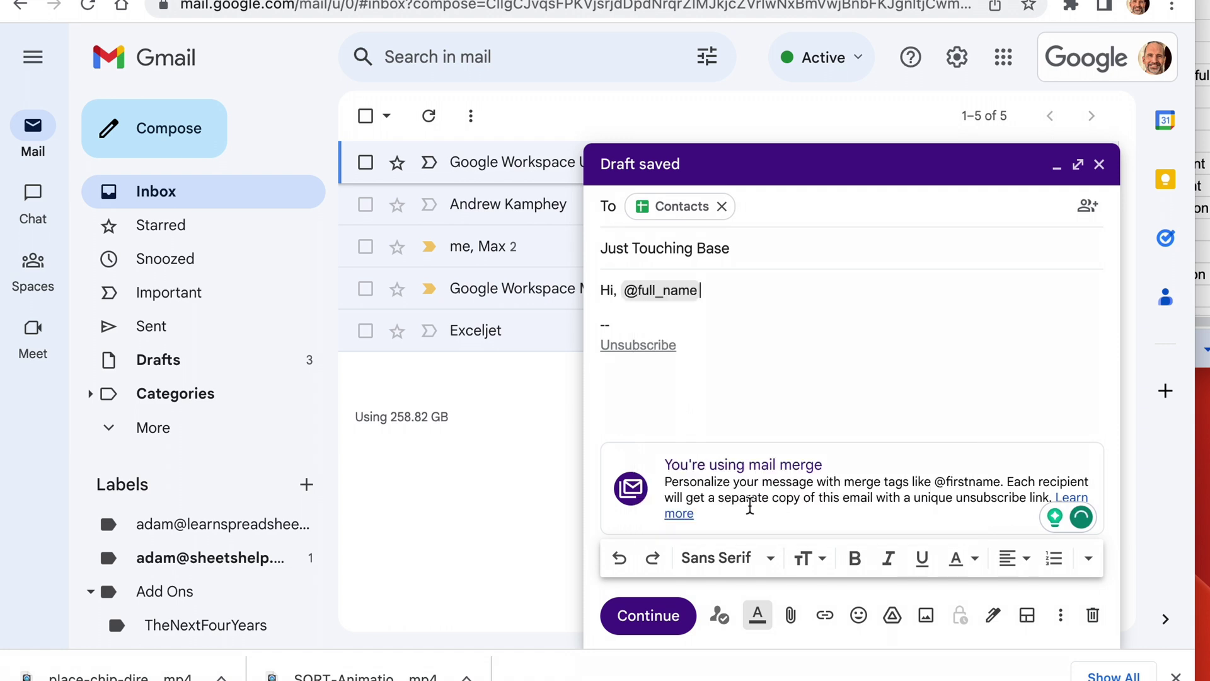
type(". ")
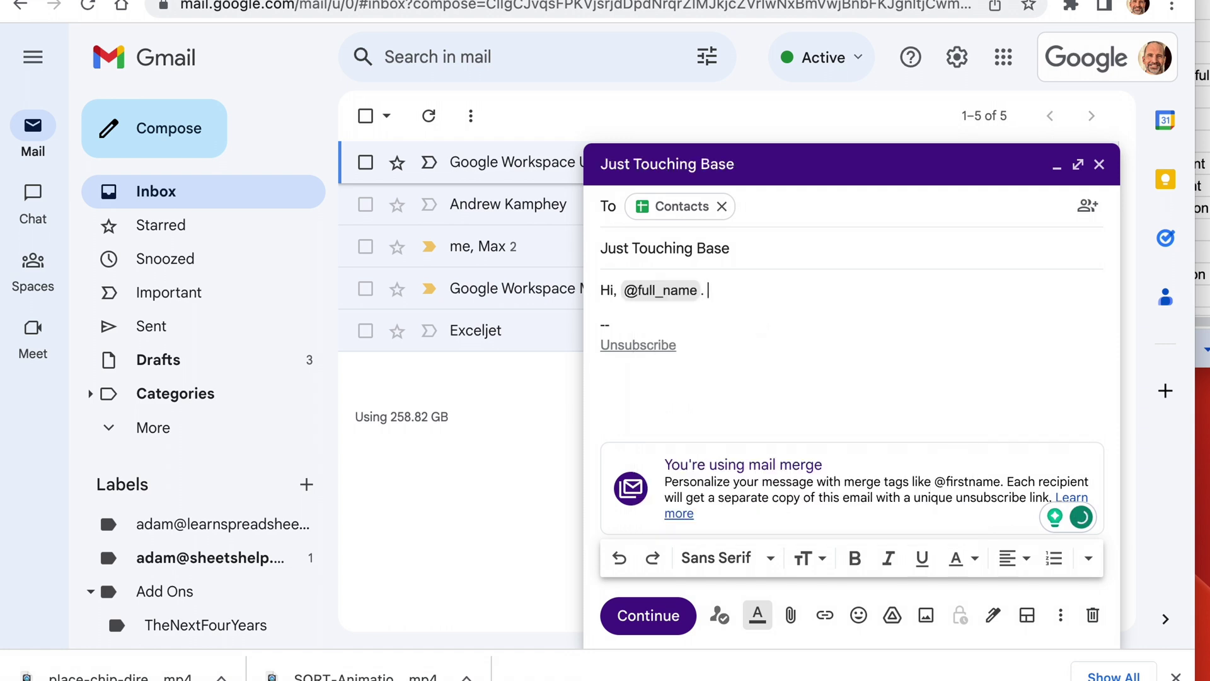
type("I wanted to see how ")
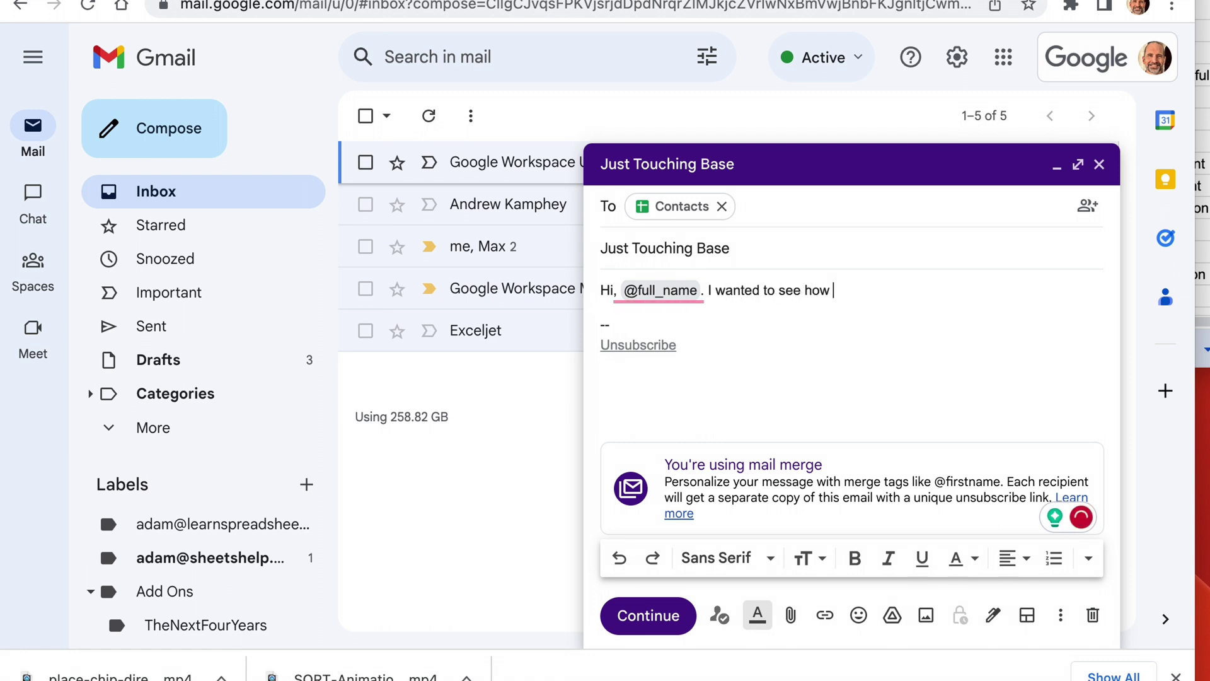
type("you are doing today.")
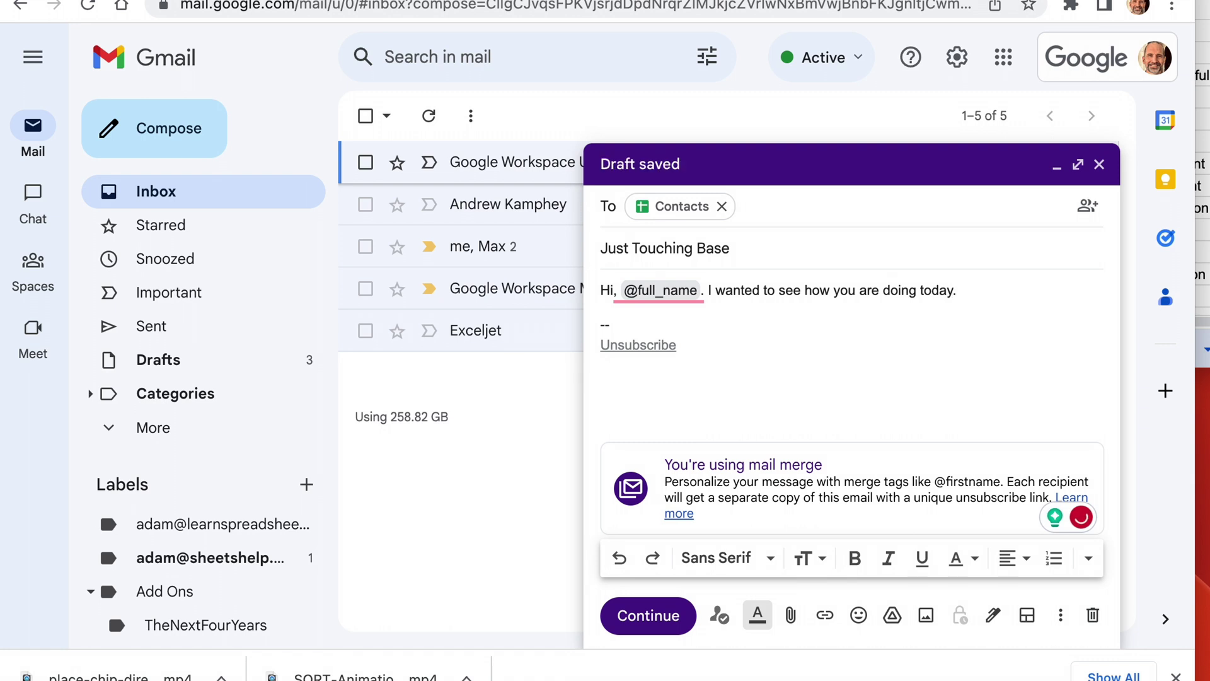
type(" @")
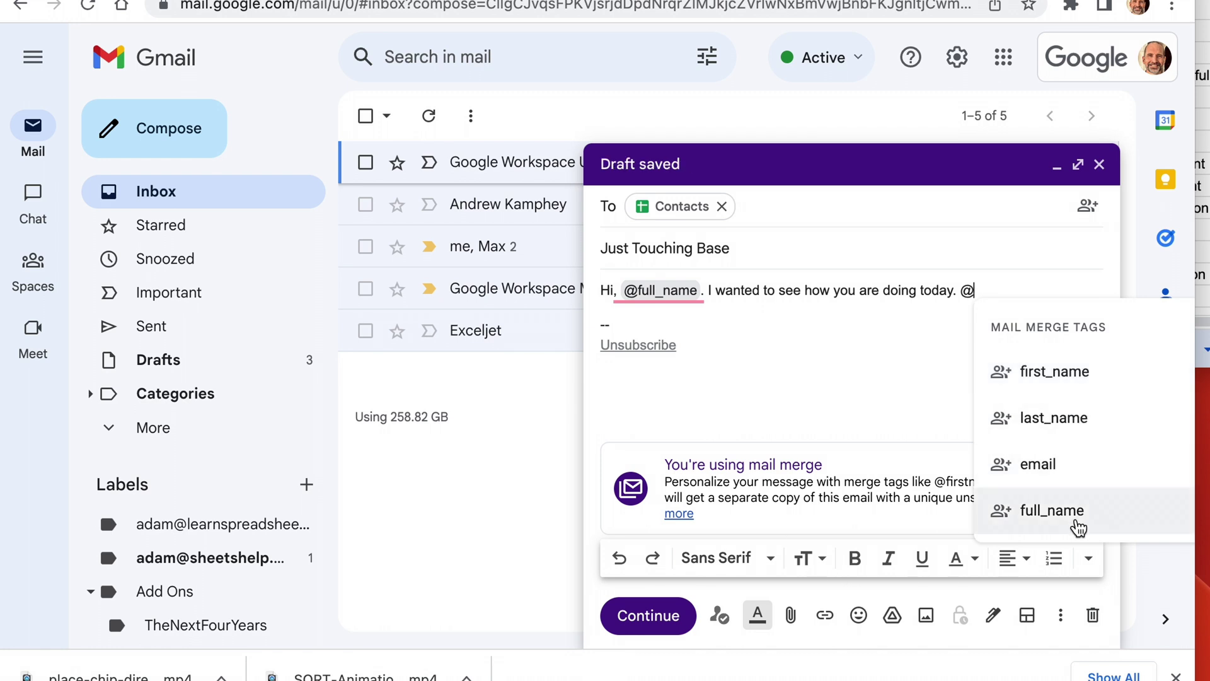
key("BackSpace")
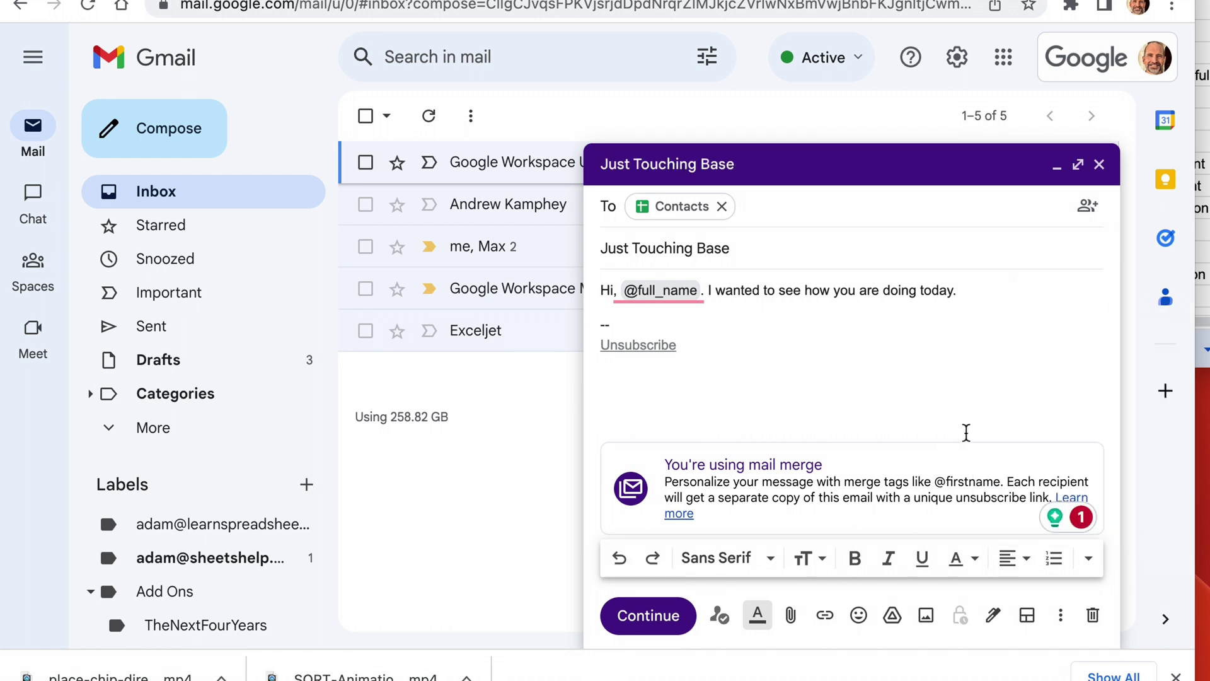
Step: Continue past the junk-mail notice to the Ready to send confirmation for 1,000 emails
left_click(669, 616)
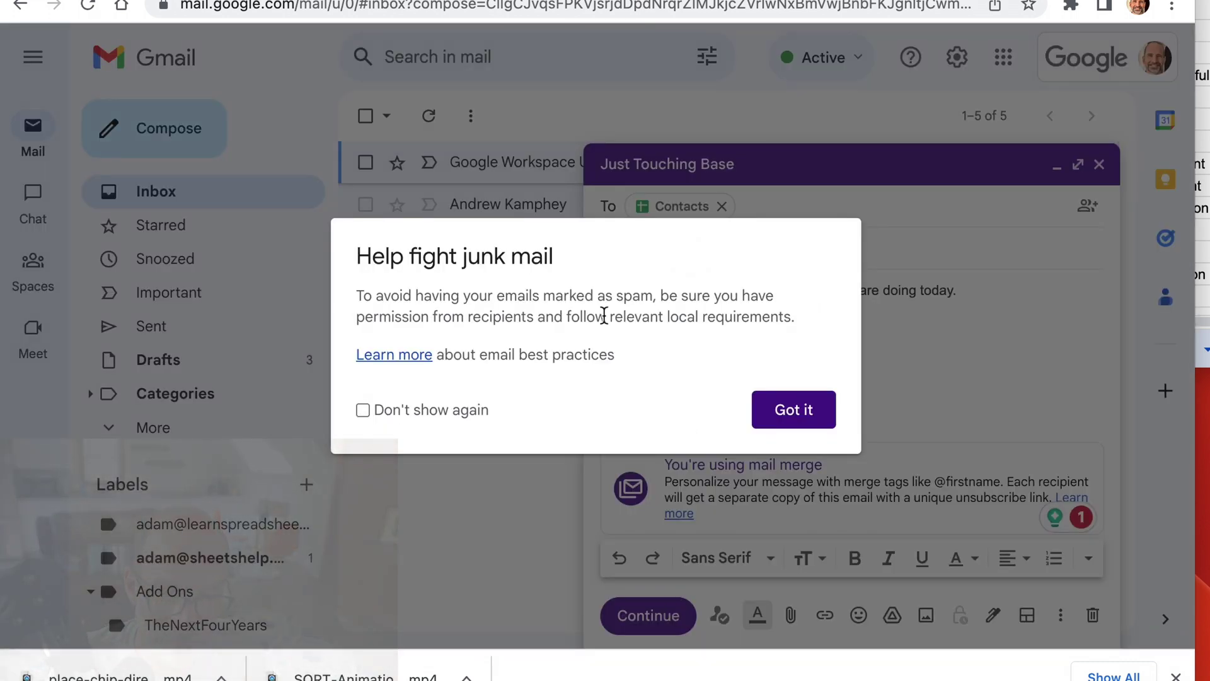
left_click(794, 410)
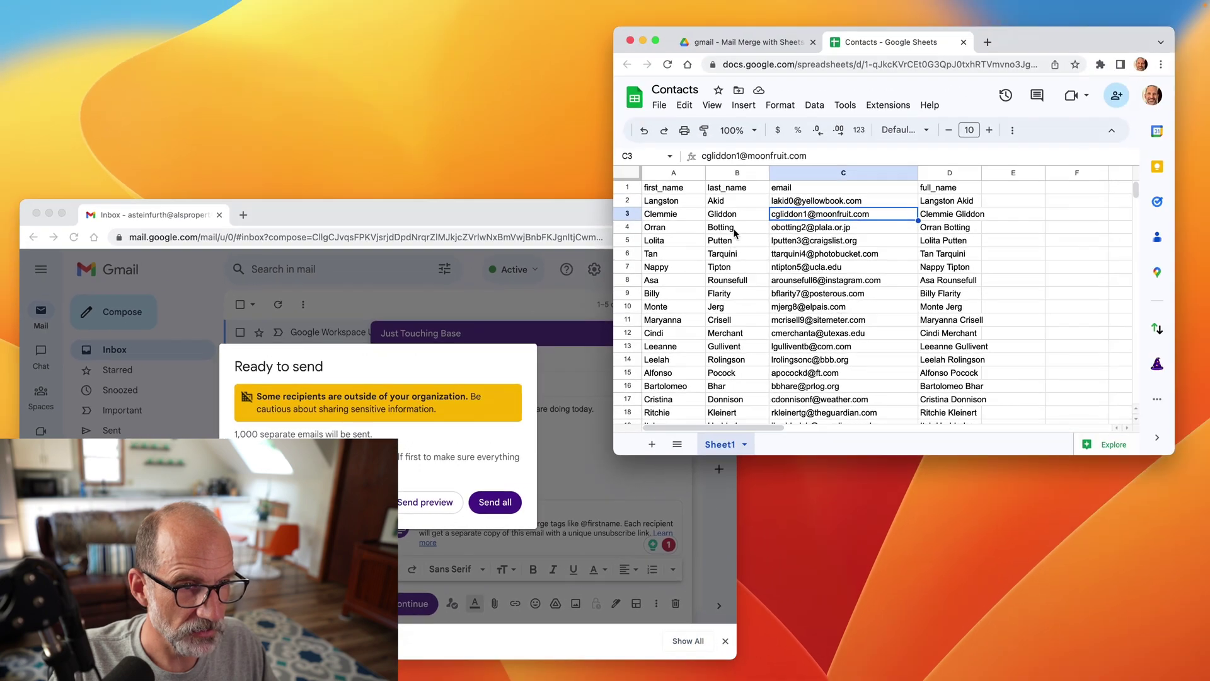
Step: Select B4 in the Contacts sheet and open the StaySorted add-on panel
left_click(734, 230)
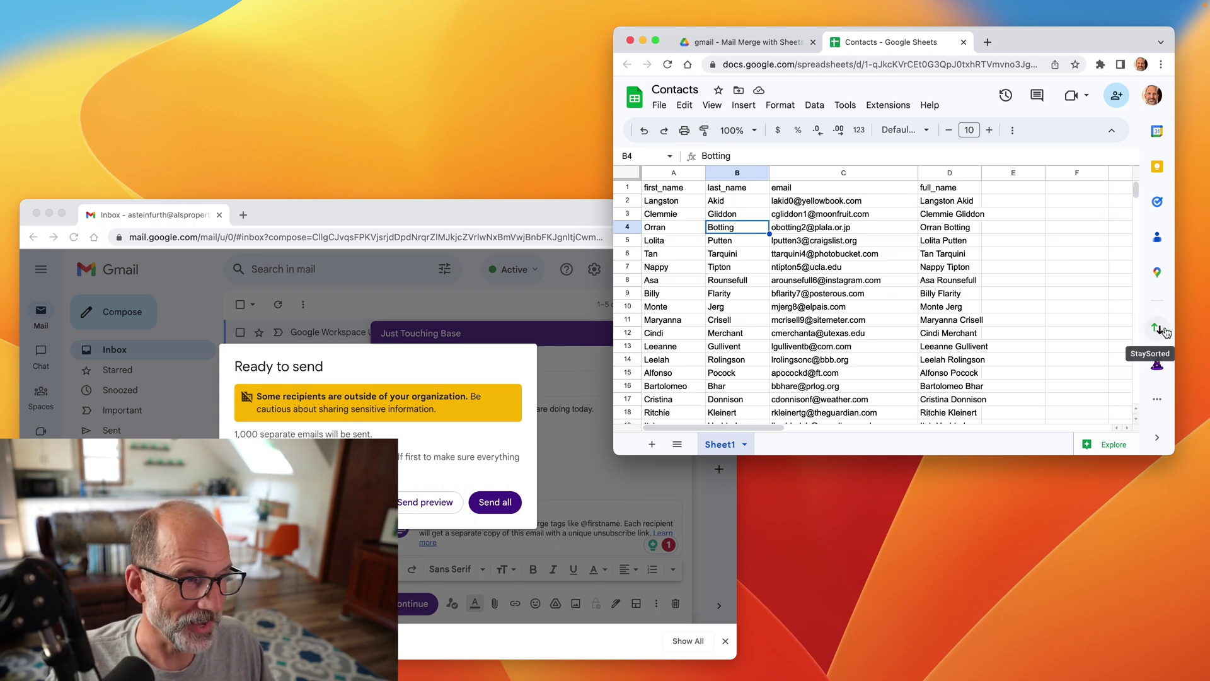
left_click(1157, 328)
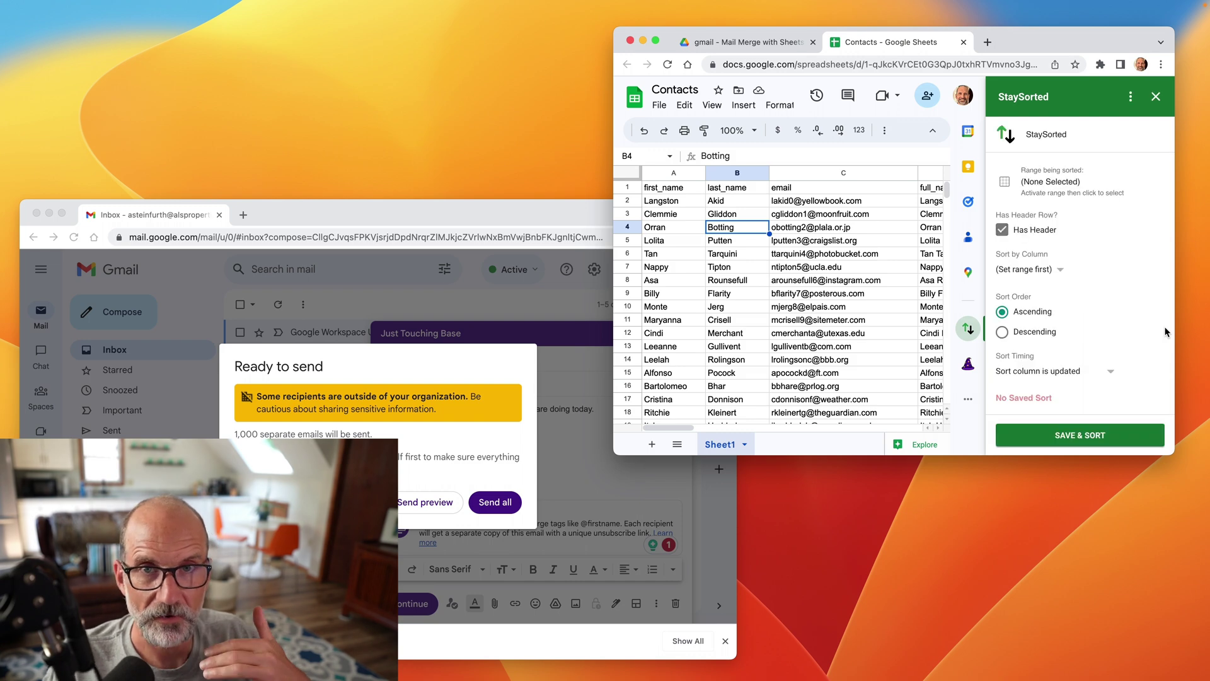